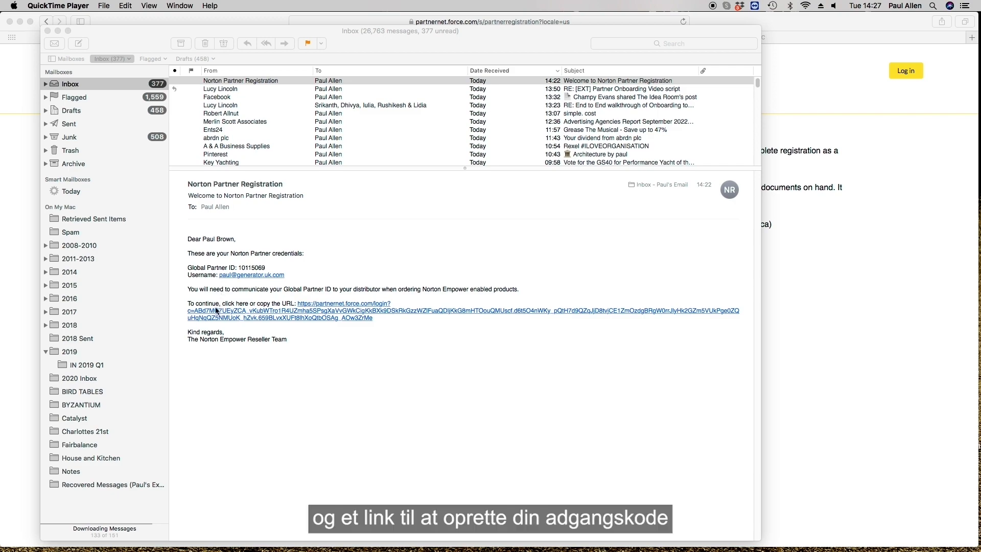
# Select the partnernet.force.com setup link in the Norton Partner welcome email
pyautogui.click(299, 306)
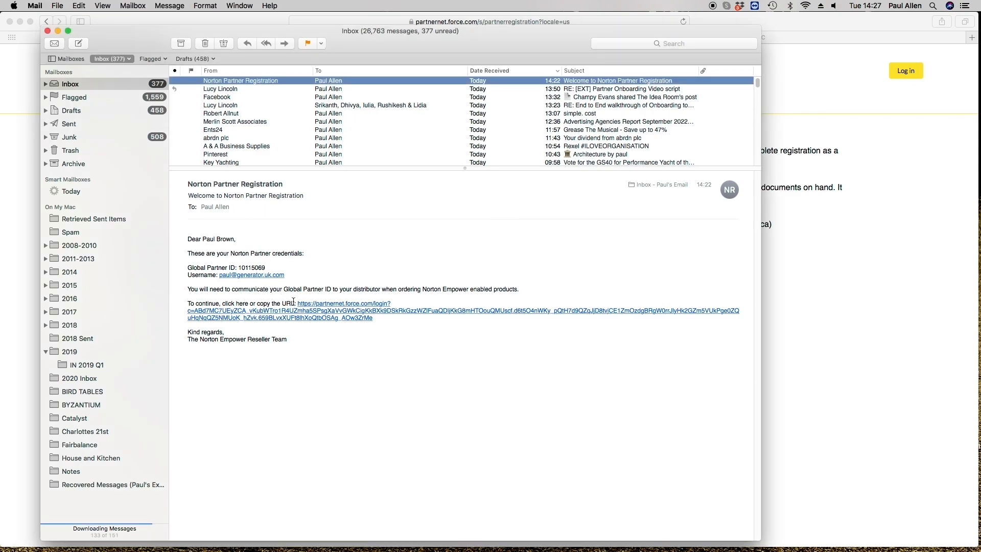
pyautogui.moveTo(298, 305); pyautogui.dragTo(377, 319)
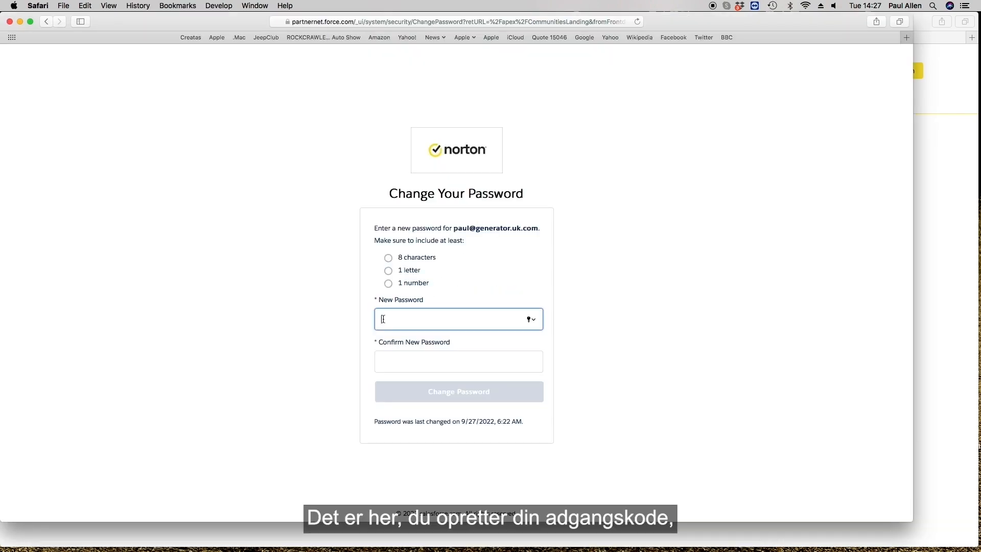
# Enter the new account password, confirm it, and save it with Change Password
pyautogui.write('••••••••••')
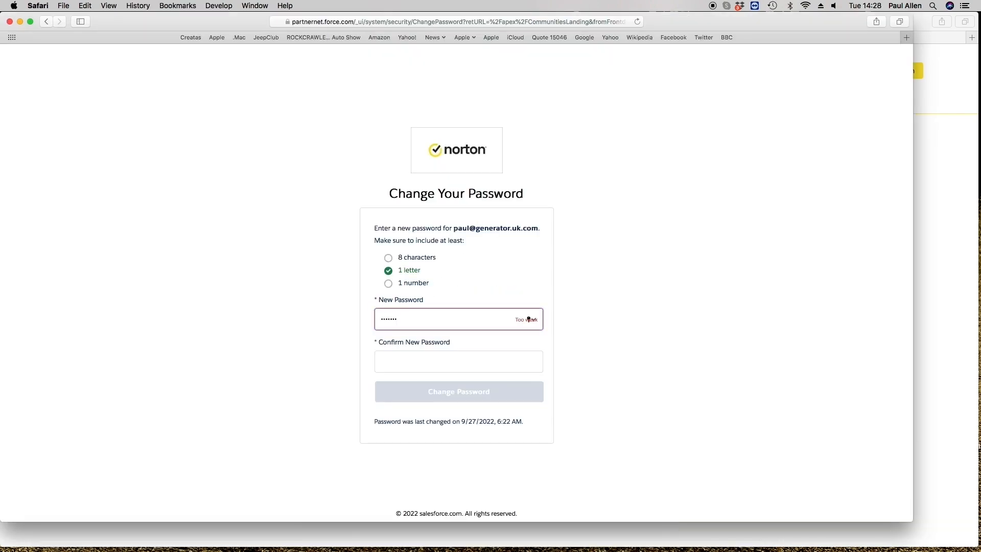
pyautogui.click(529, 362)
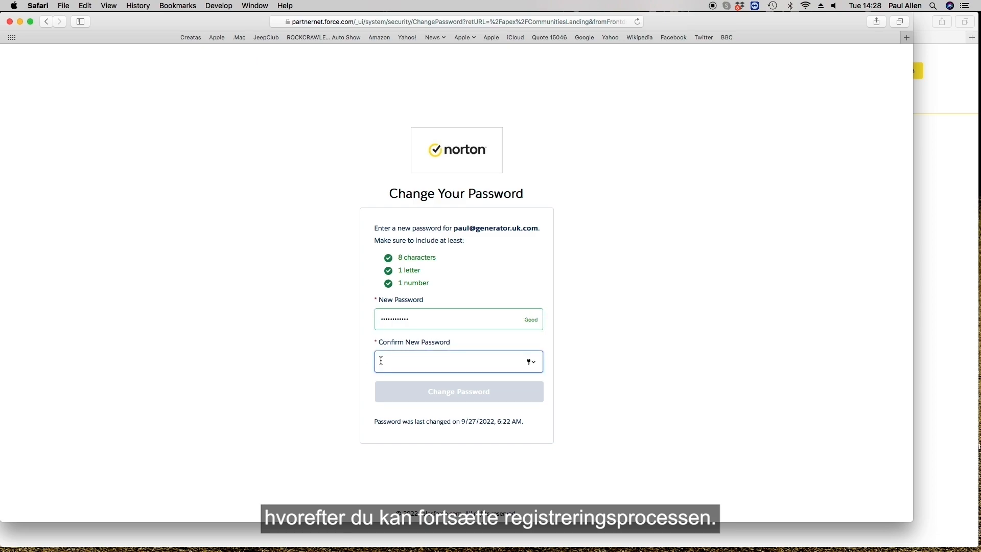
pyautogui.write('••••••••••••')
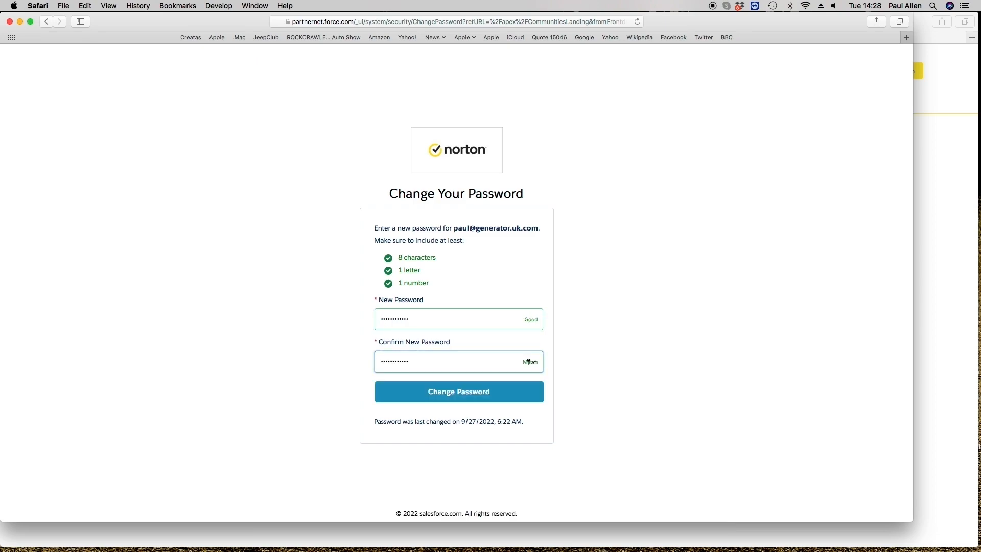
pyautogui.click(436, 395)
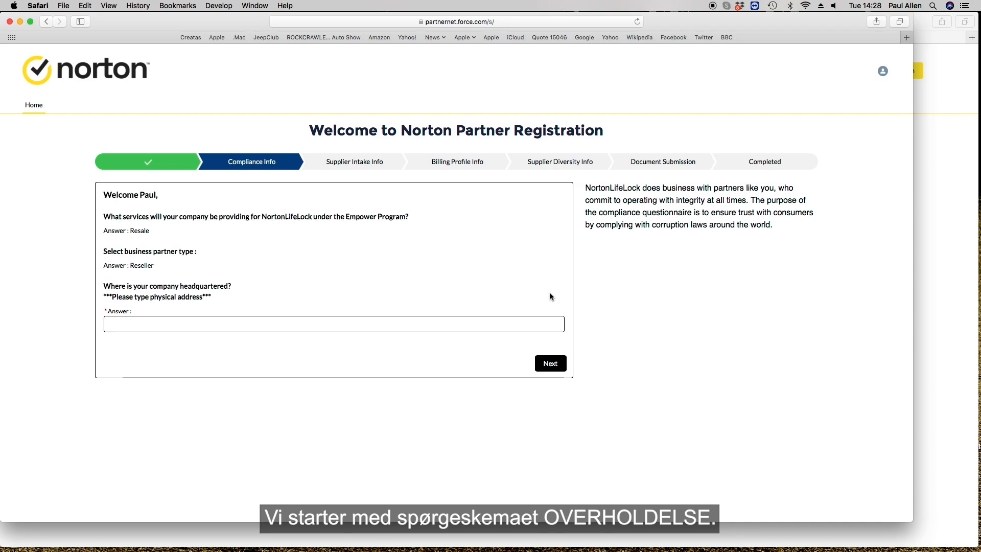
# Enter 'Fordingbridge Hampshire UK' as the company headquarters and continue
pyautogui.click(242, 324)
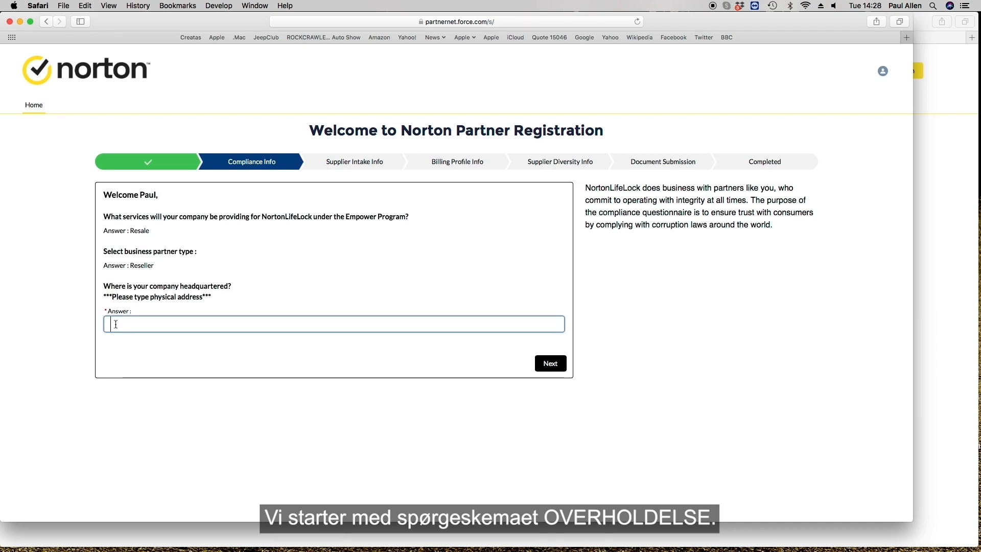
pyautogui.write('Fordingbridge H')
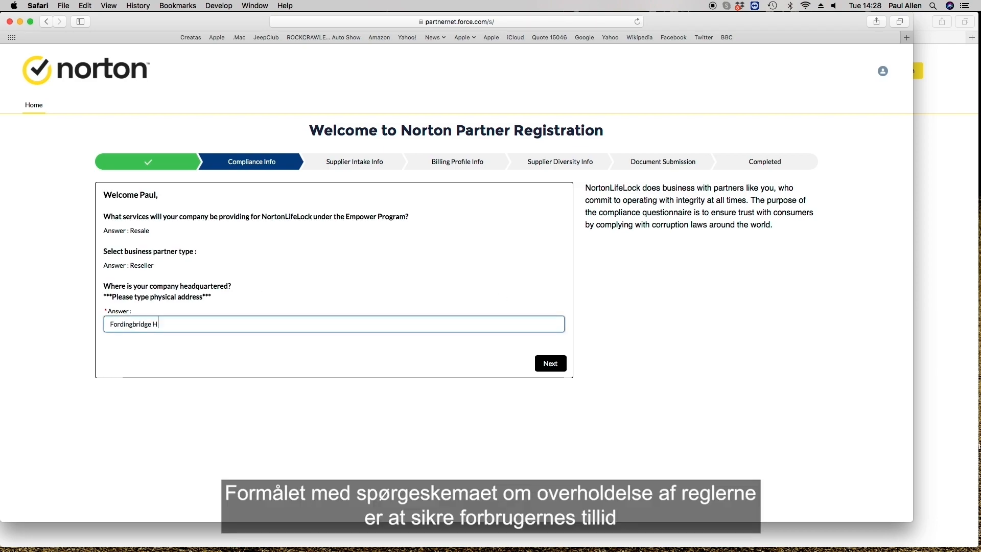
pyautogui.write('ampshire UK')
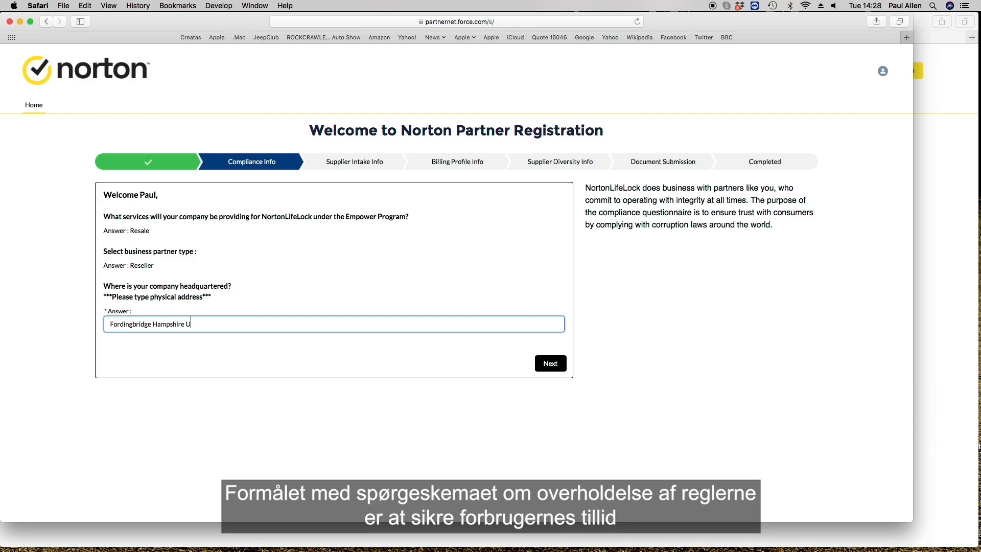
pyautogui.click(552, 363)
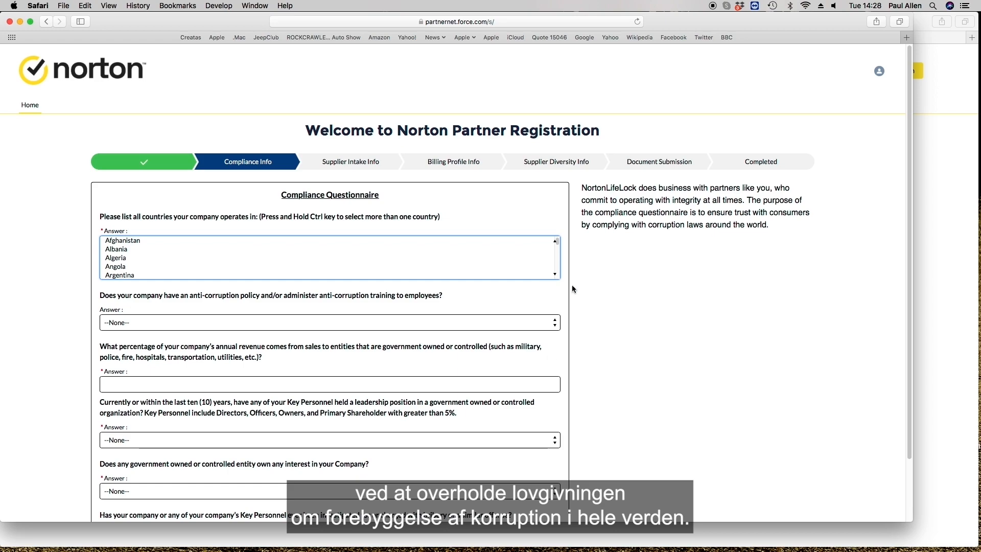
# Choose United Kingdom as operating country, answer No to anti-corruption policy, and enter 0 for government revenue
pyautogui.moveTo(557, 243); pyautogui.dragTo(560, 276)
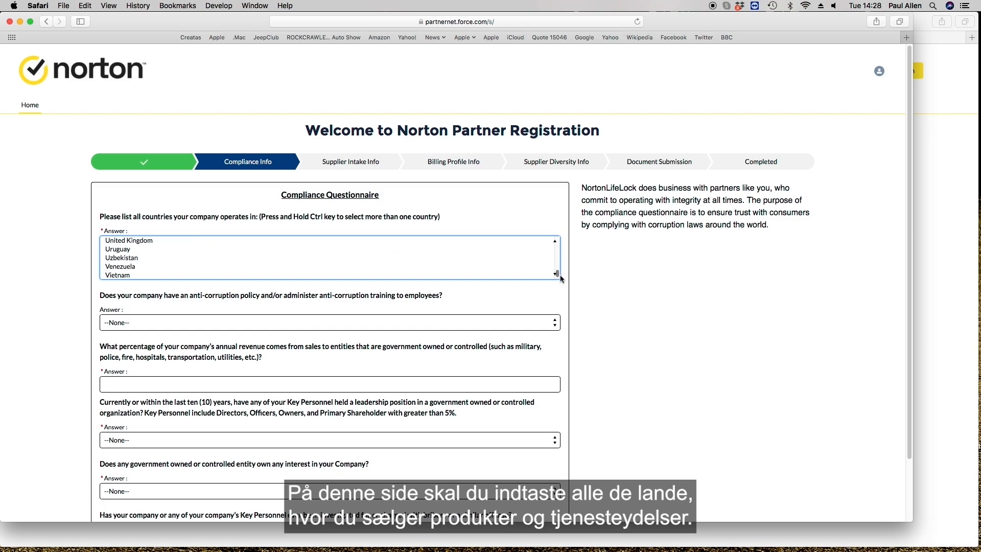
pyautogui.click(144, 241)
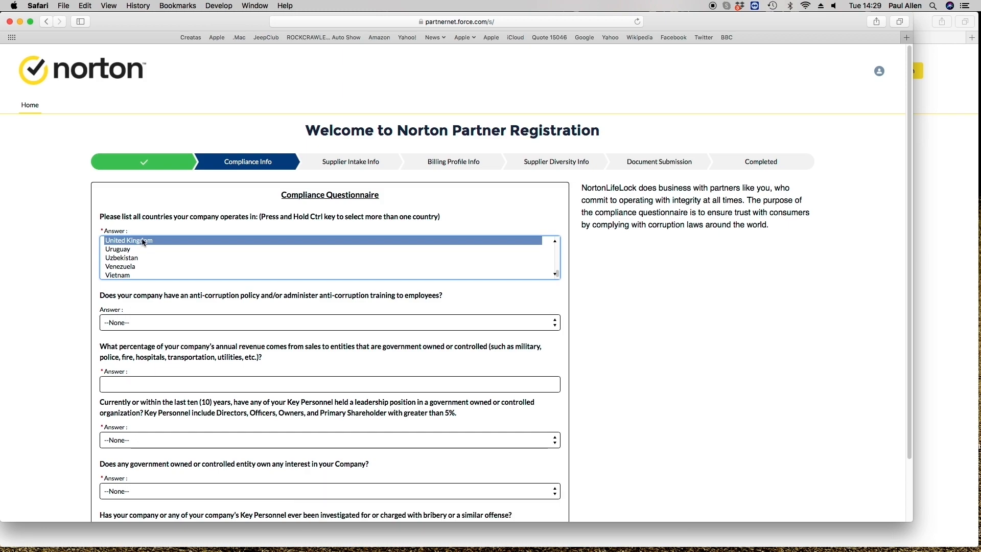
pyautogui.click(137, 320)
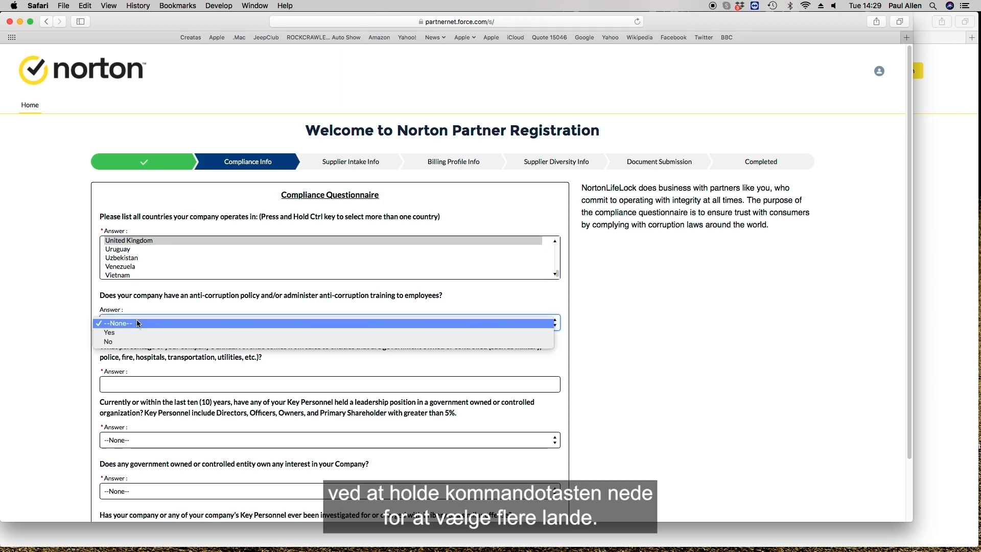
pyautogui.click(122, 342)
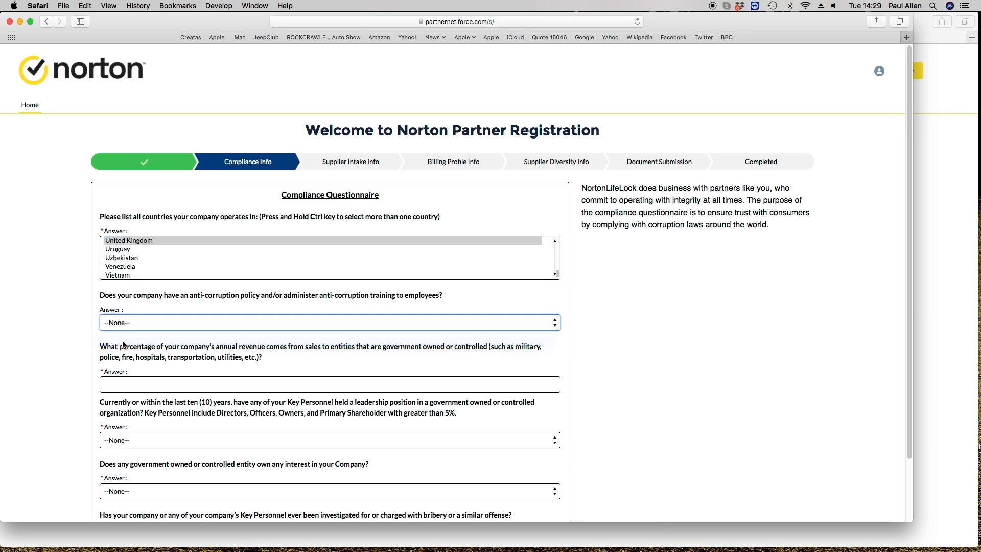
pyautogui.click(128, 382)
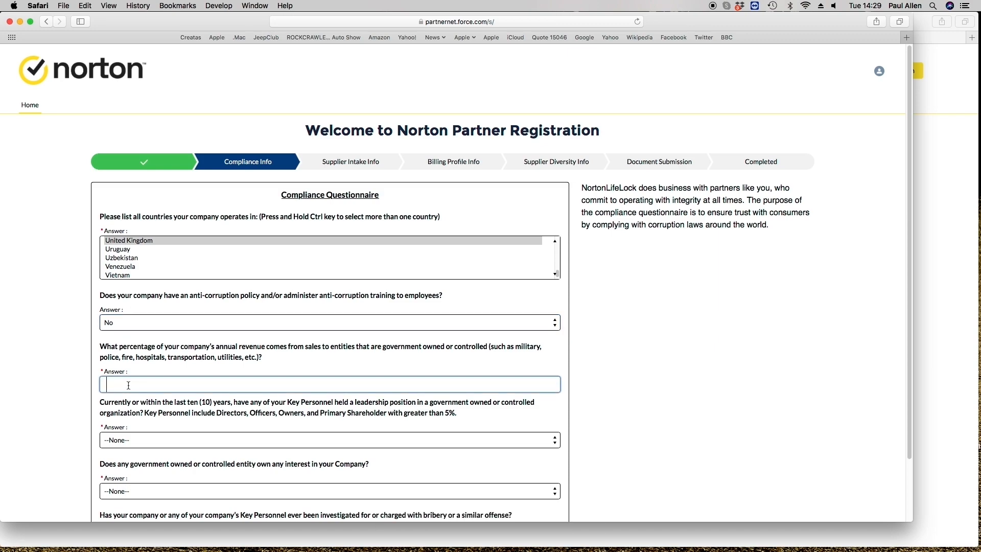
pyautogui.write('0')
# Answer No to Key Personnel leadership, government ownership and bribery investigation, then continue
pyautogui.click(121, 440)
pyautogui.click(113, 458)
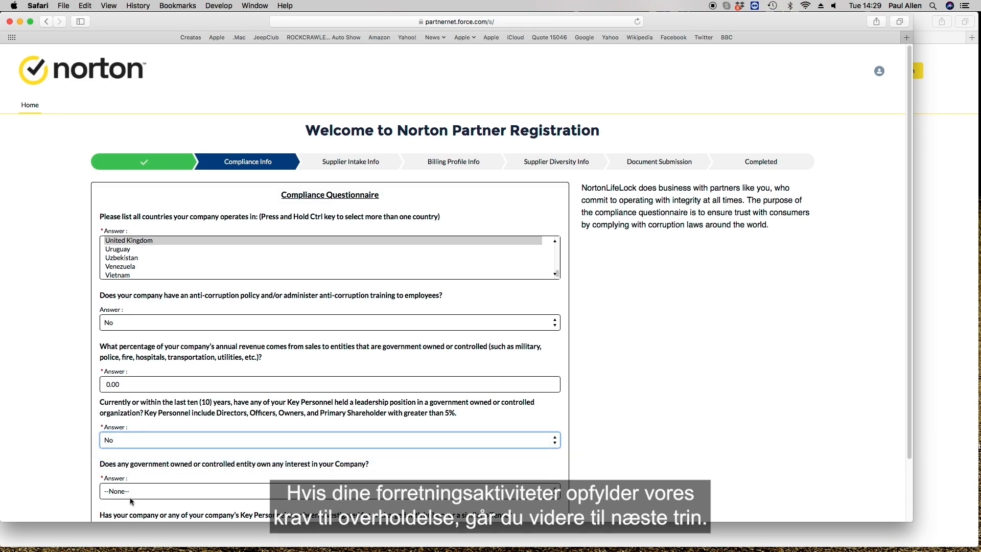
pyautogui.click(126, 493)
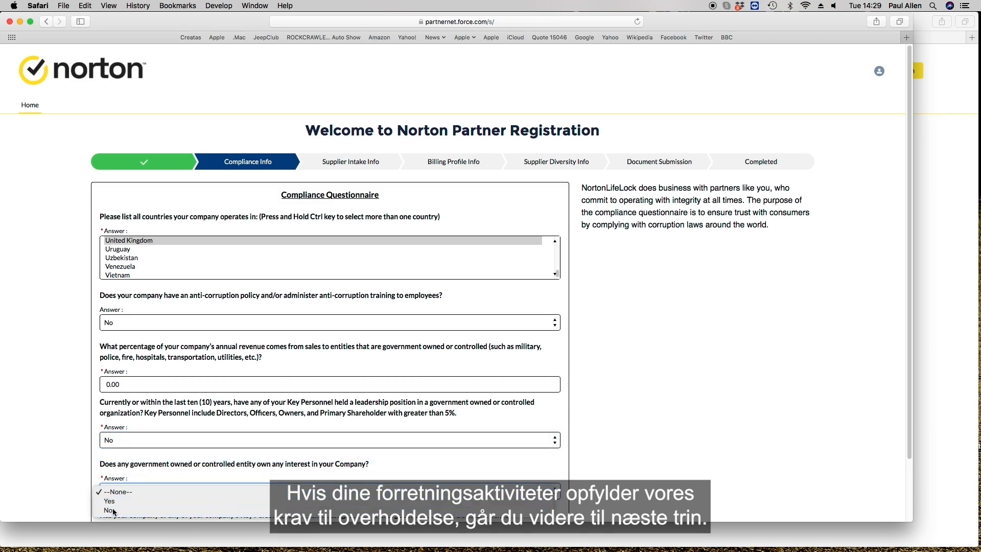
pyautogui.click(117, 510)
pyautogui.scroll(-3, 472, 388)
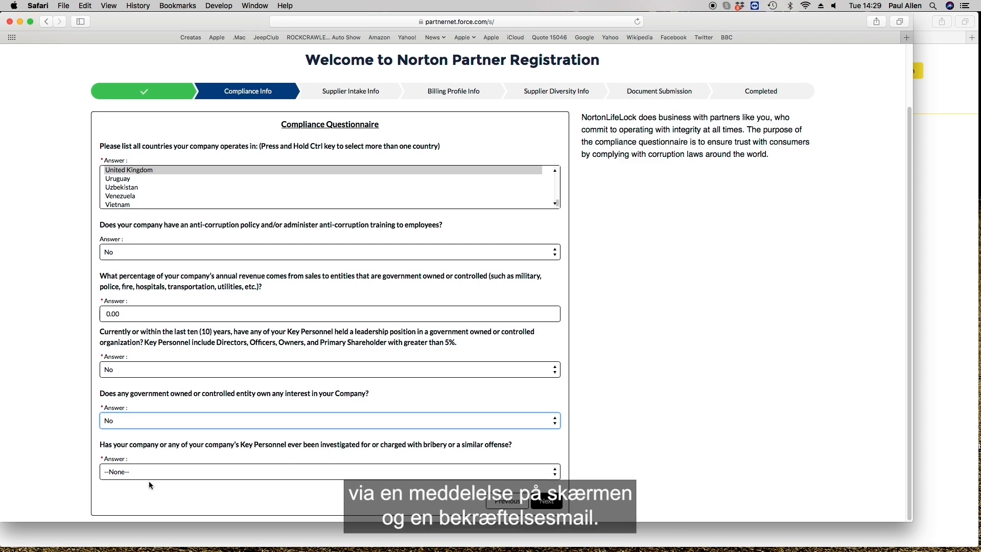
pyautogui.click(113, 471)
pyautogui.click(108, 492)
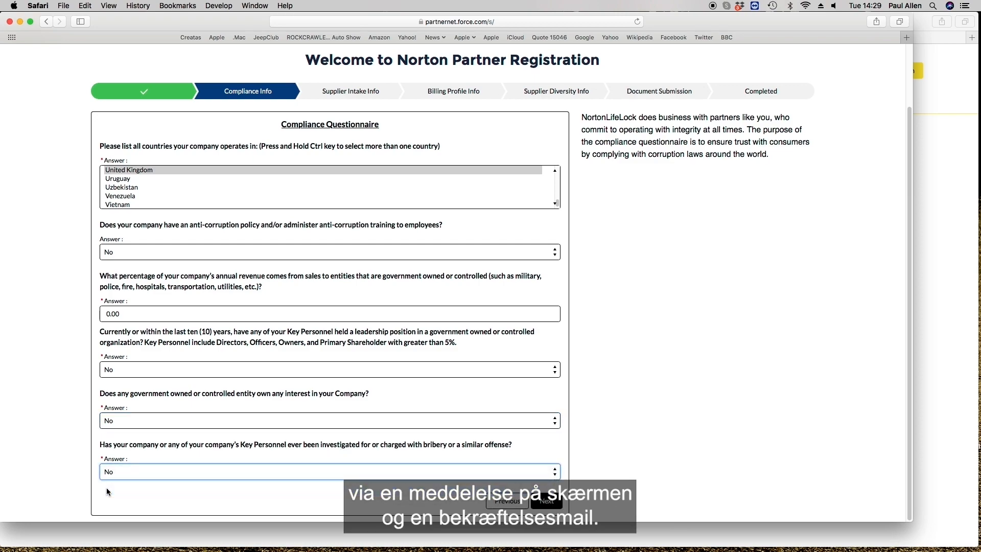
pyautogui.click(551, 502)
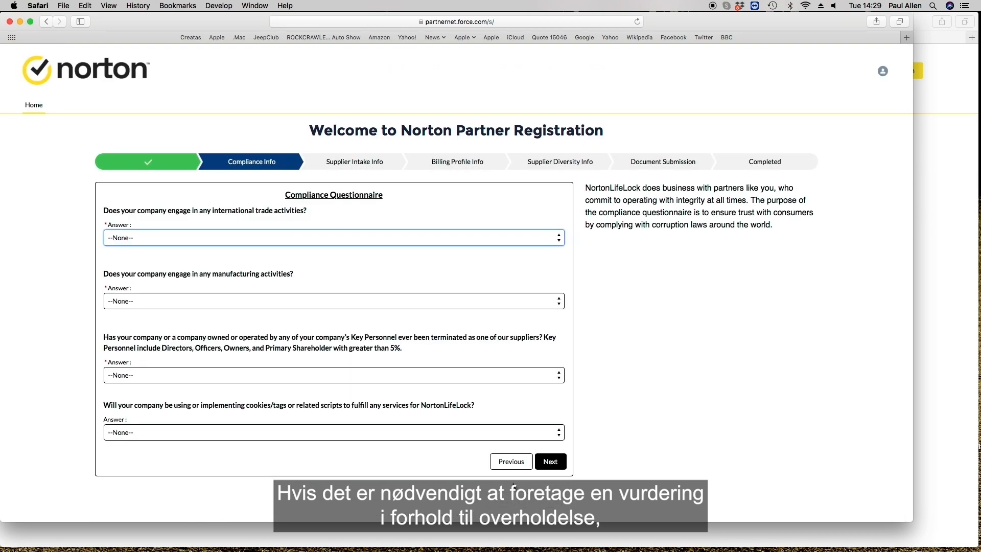
# Answer No to international trade, manufacturing, supplier termination and cookies questions, then continue
pyautogui.click(271, 237)
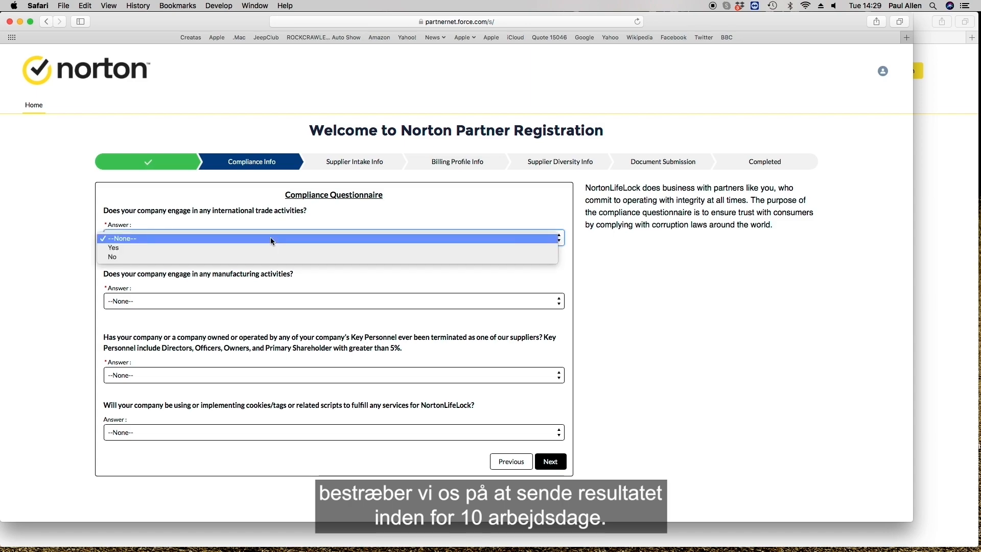
pyautogui.click(111, 258)
pyautogui.click(122, 301)
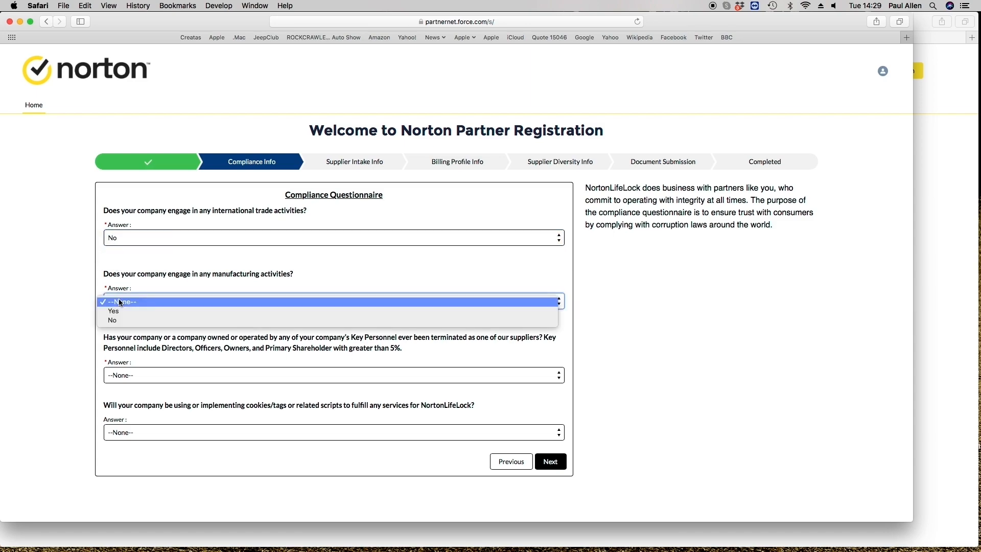
pyautogui.click(118, 322)
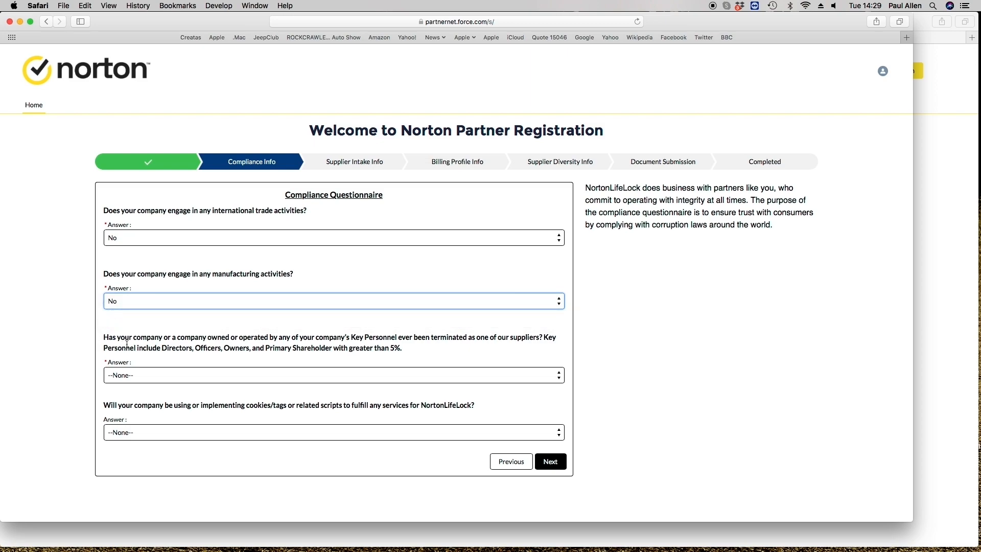
pyautogui.click(121, 376)
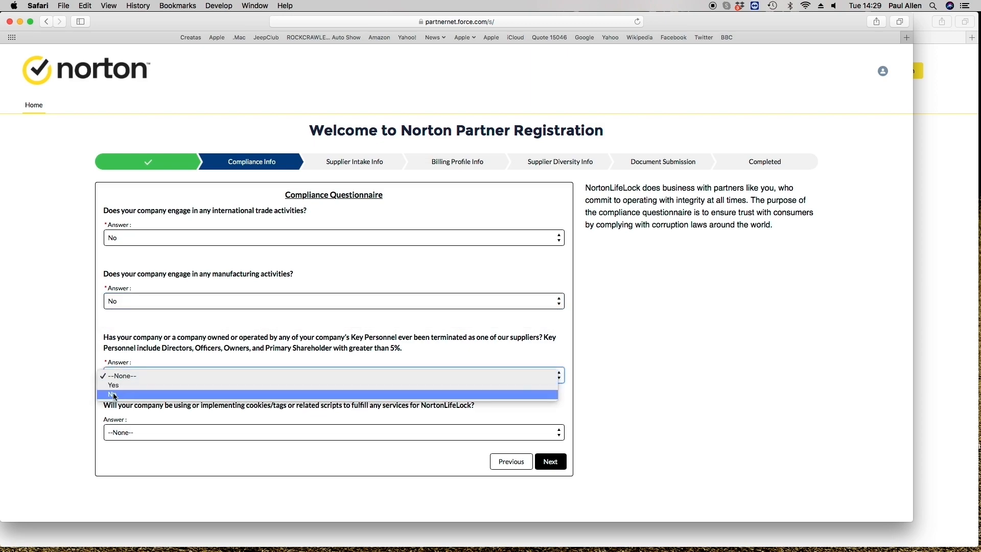
pyautogui.click(117, 397)
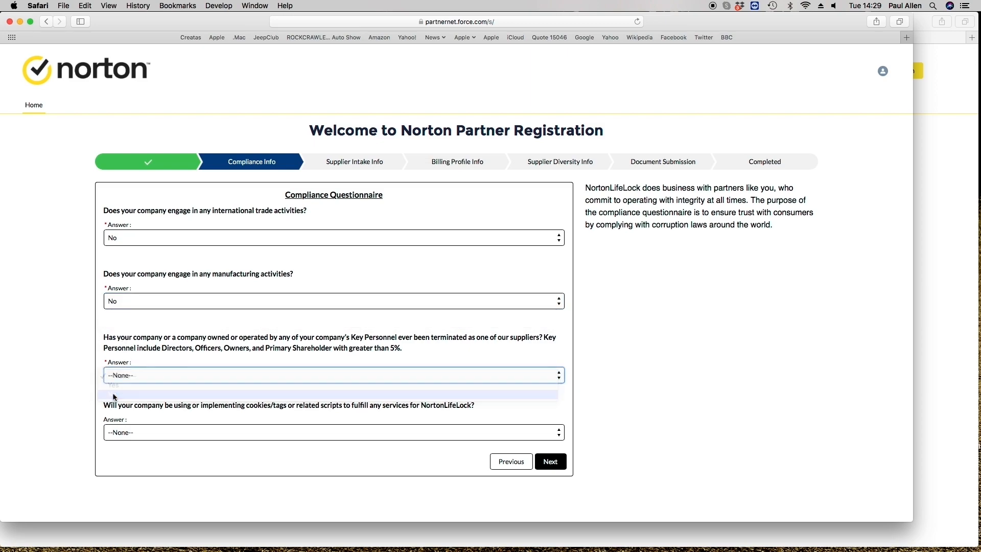
pyautogui.click(121, 435)
pyautogui.click(115, 449)
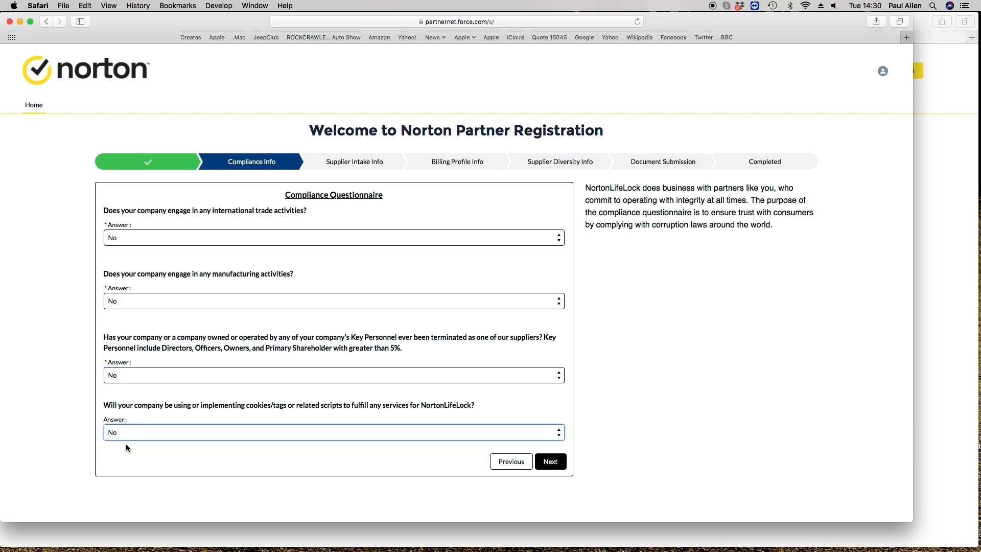
pyautogui.click(564, 465)
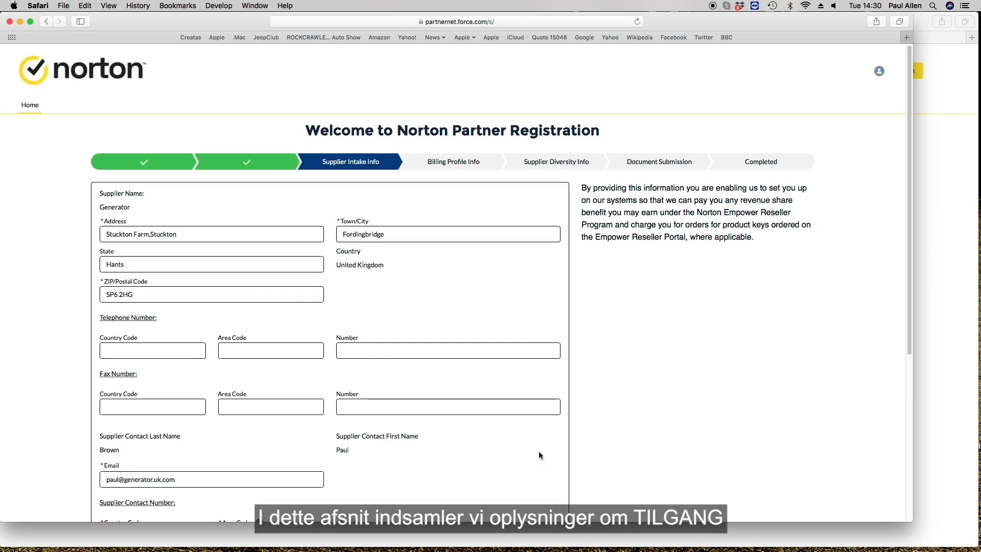
# Enter telephone country code 44, area code 1425, number 651, and nature of business Cyber Safety
pyautogui.click(118, 350)
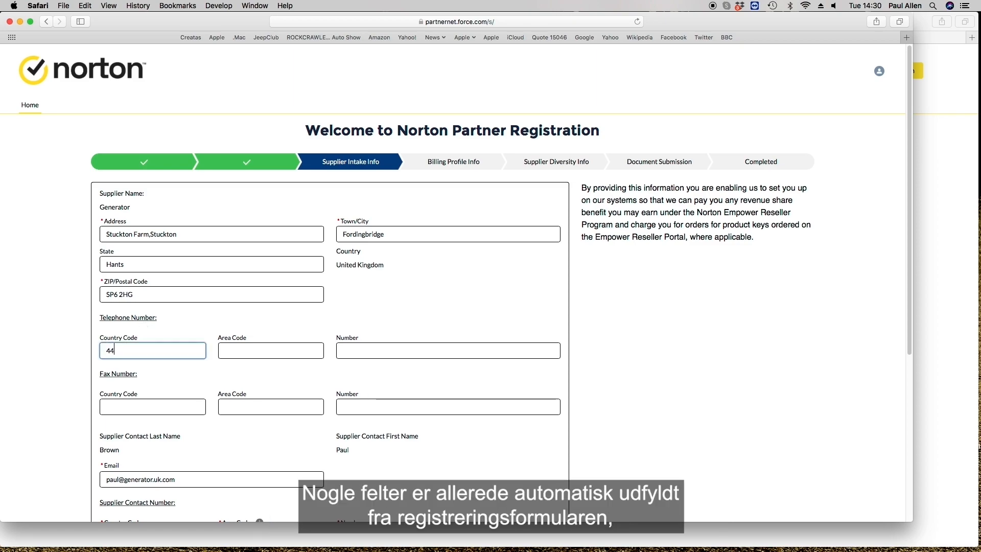
pyautogui.click(232, 350)
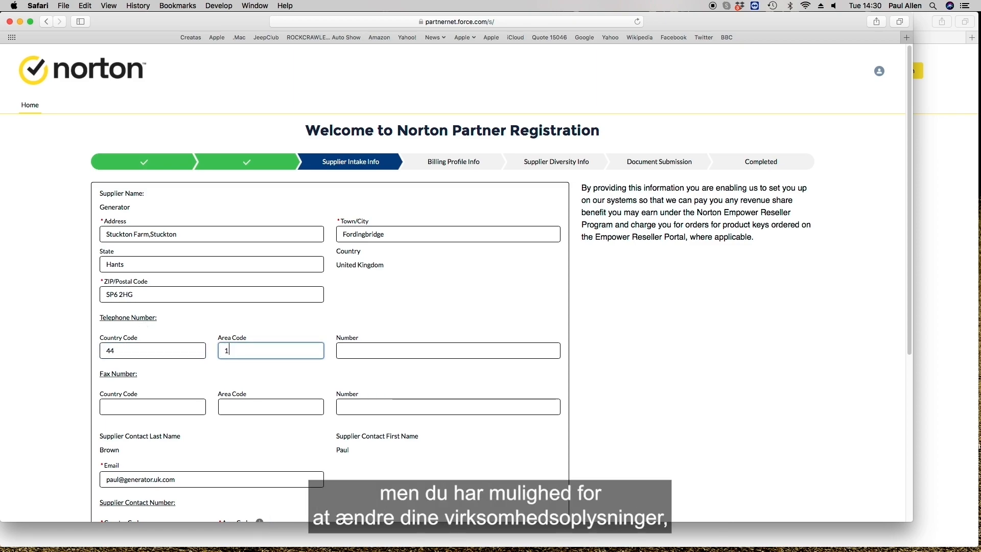
pyautogui.click(350, 351)
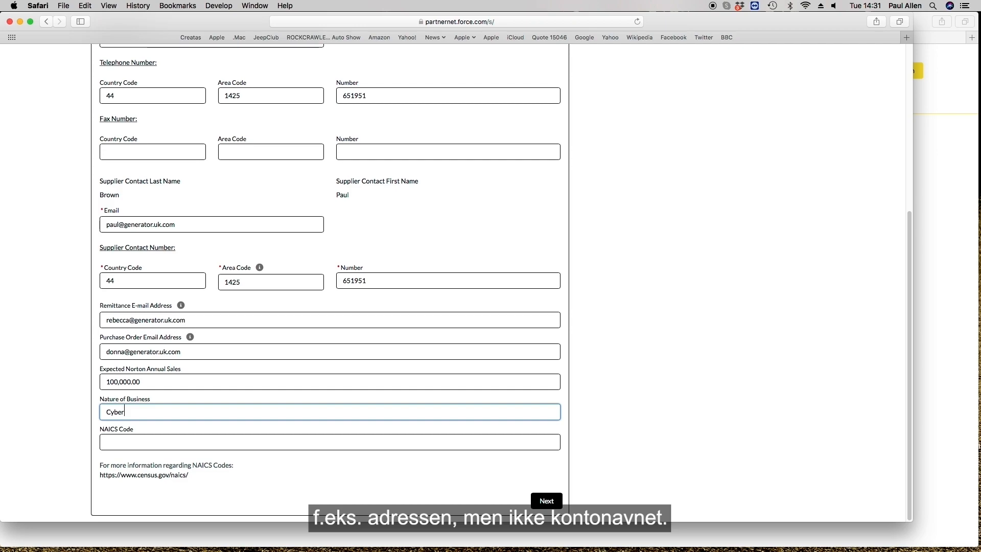
pyautogui.write('Safe')
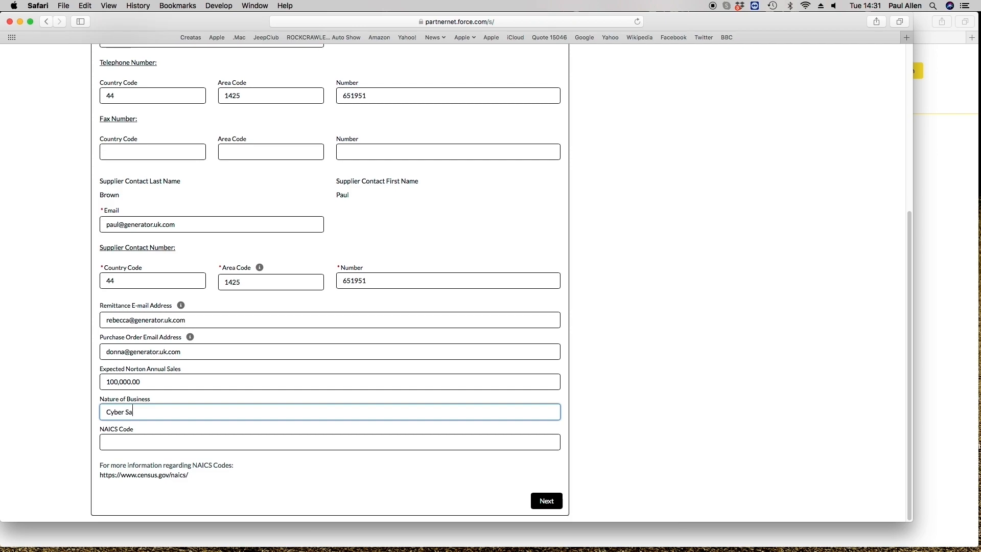
pyautogui.write('ty')
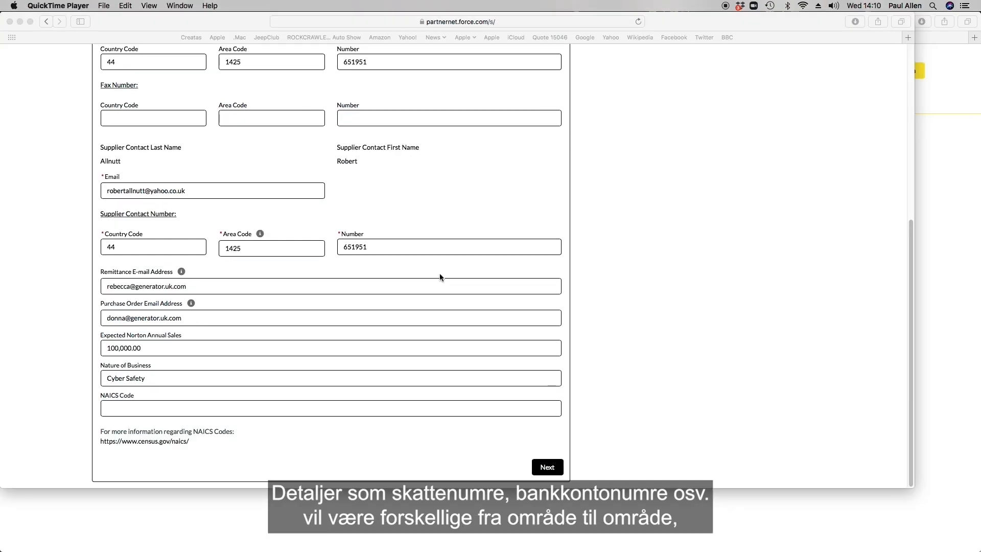
pyautogui.click(548, 469)
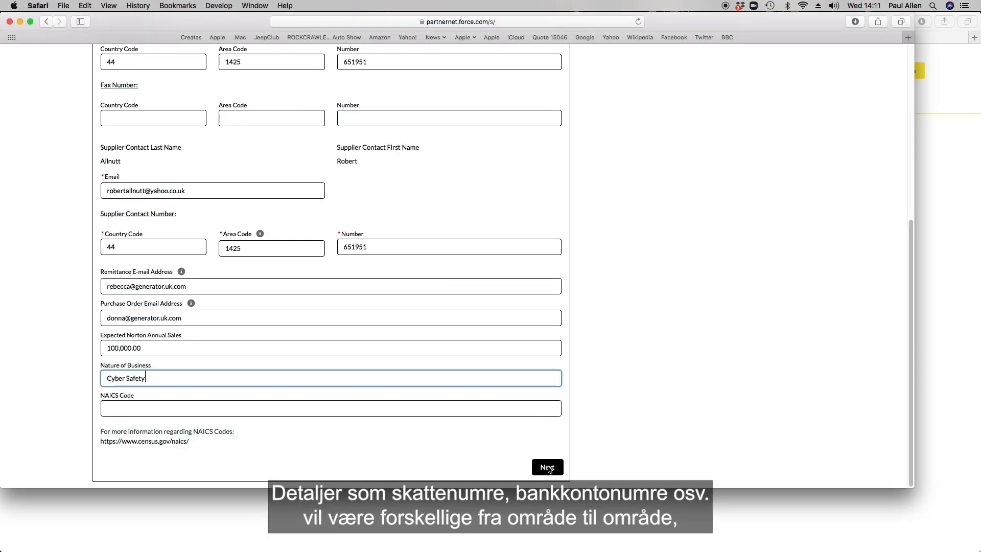
pyautogui.click(548, 468)
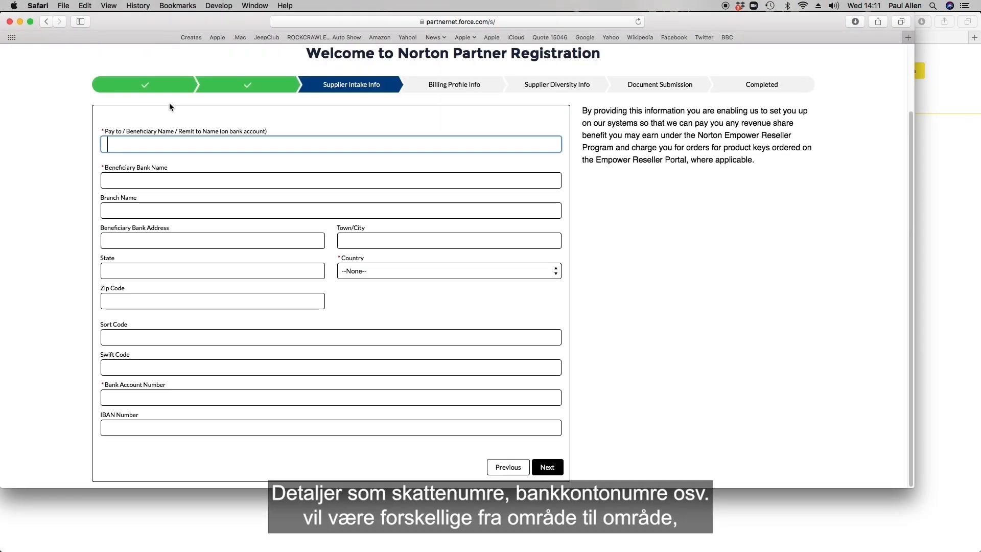
# Enter beneficiary Generator, bank ABCBank, branch Hampshire, at 1 High Street, Amesboro
pyautogui.write('Generator')
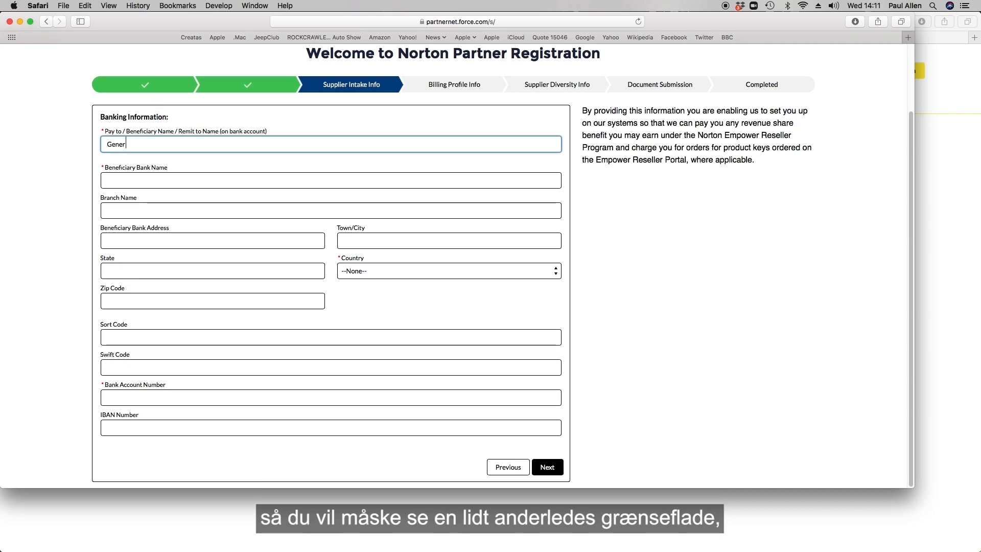
pyautogui.click(118, 178)
pyautogui.write('ABCBank')
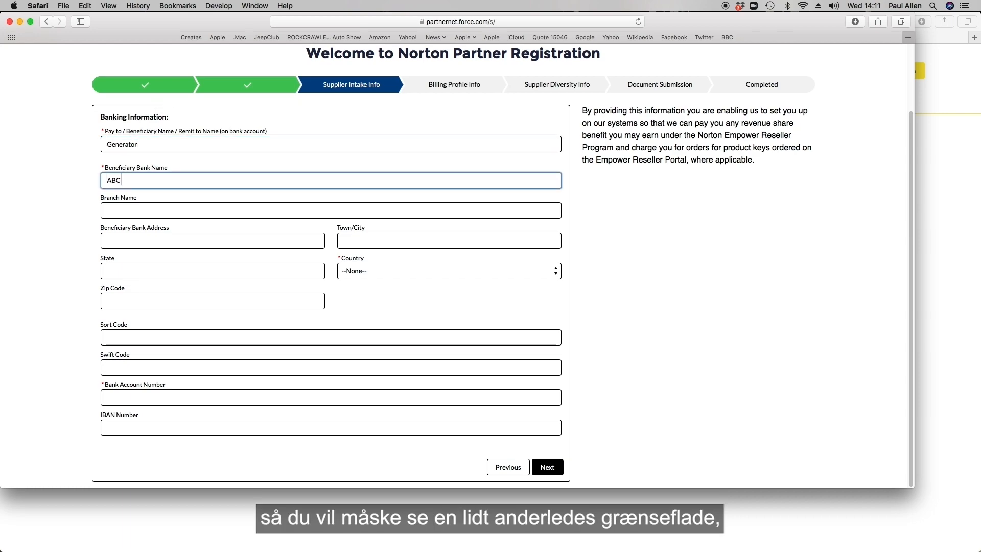
pyautogui.click(113, 210)
pyautogui.write('Hampshire')
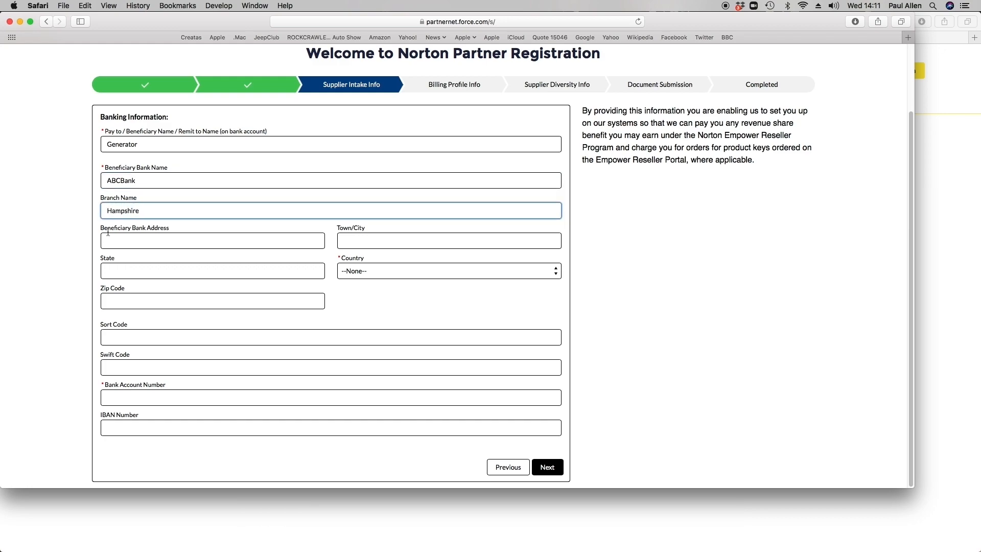
pyautogui.click(111, 241)
pyautogui.write('1 High Street')
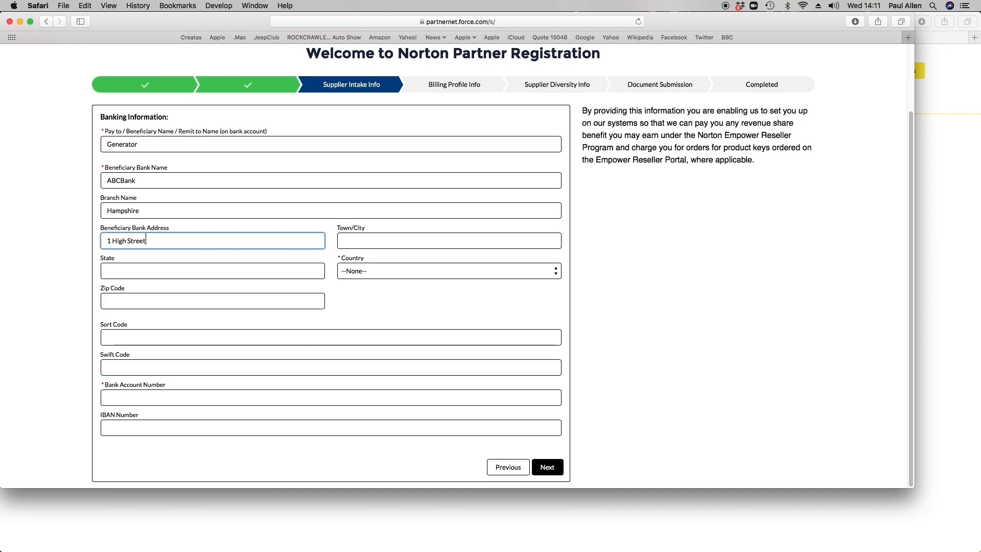
pyautogui.click(352, 240)
pyautogui.write('Am')
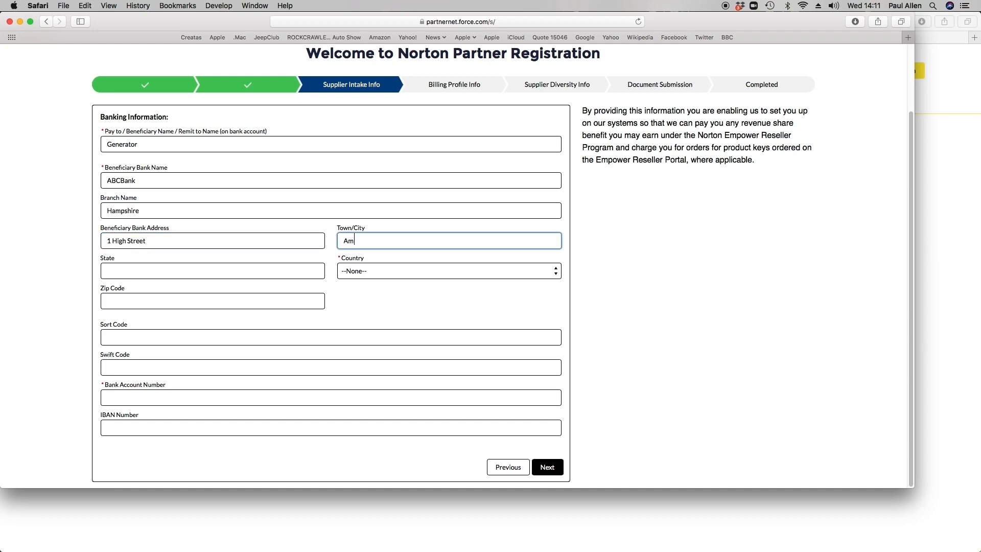
pyautogui.write('esboro')
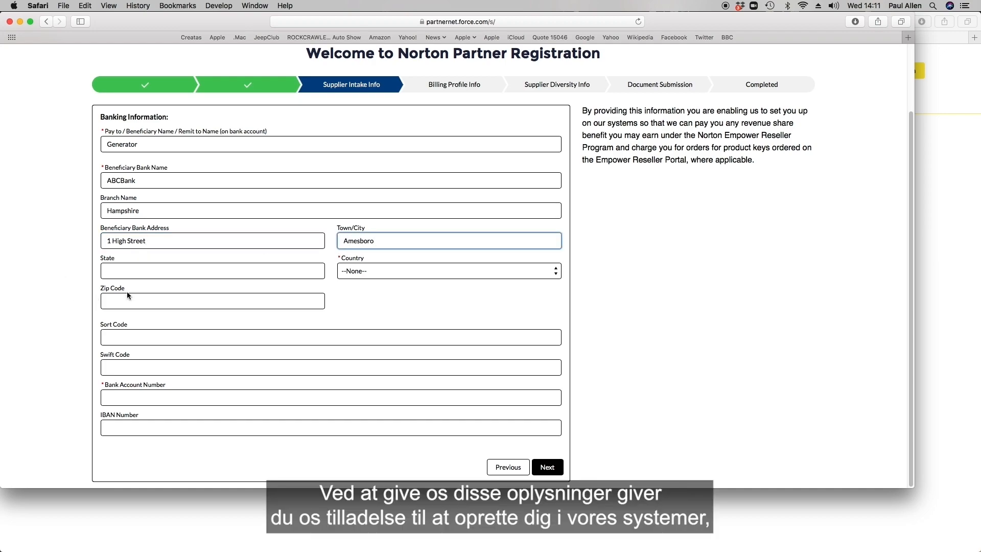
pyautogui.click(120, 271)
pyautogui.write('Hamps')
pyautogui.write('A')
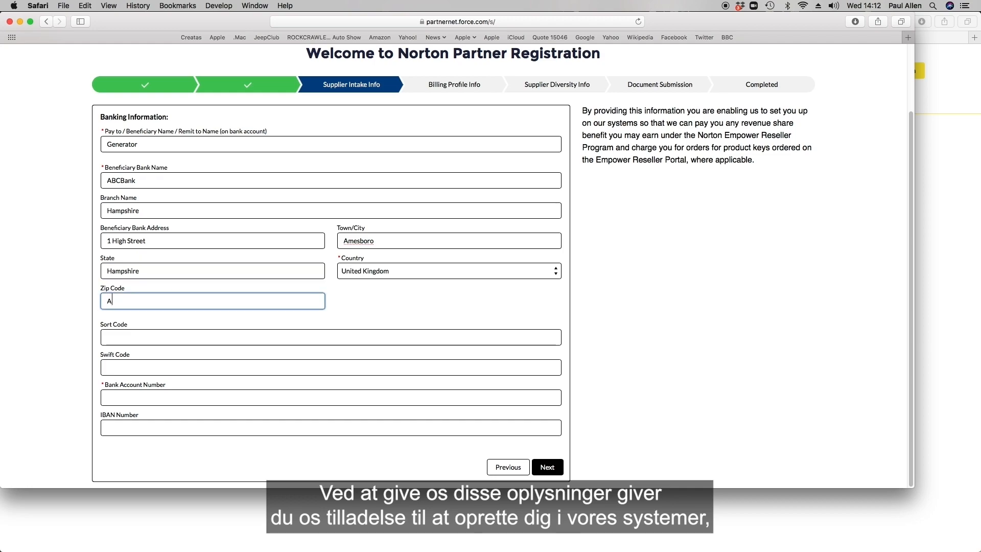
pyautogui.write('B12 1CD')
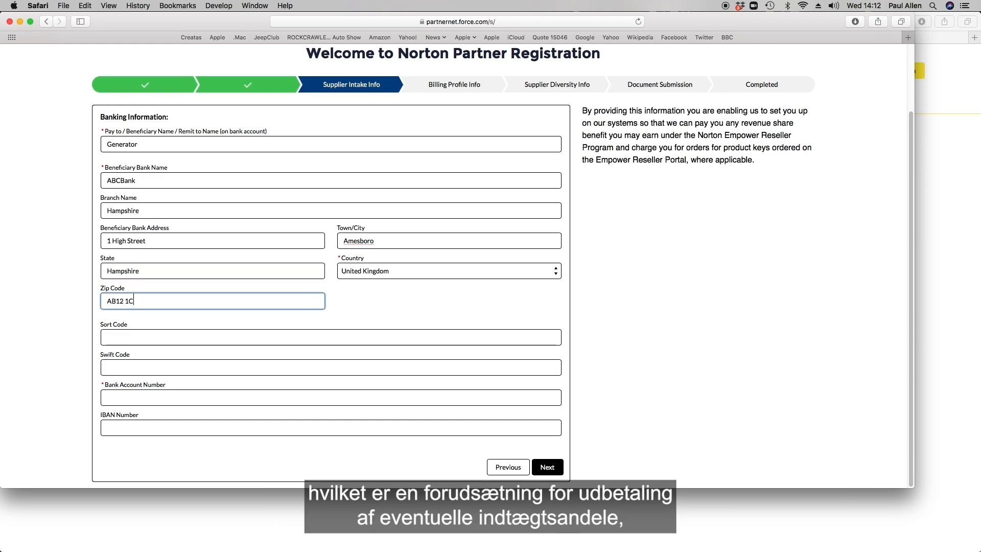
pyautogui.click(109, 335)
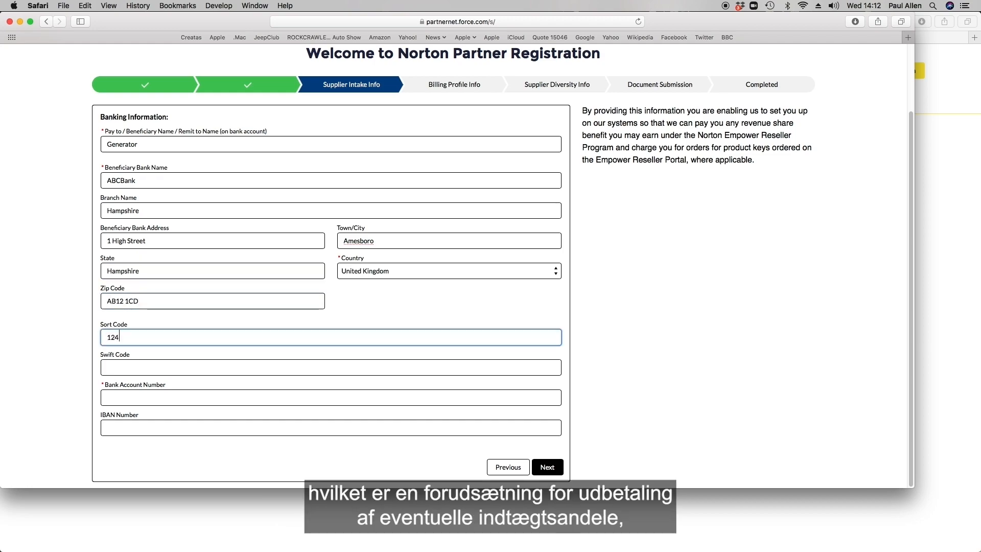
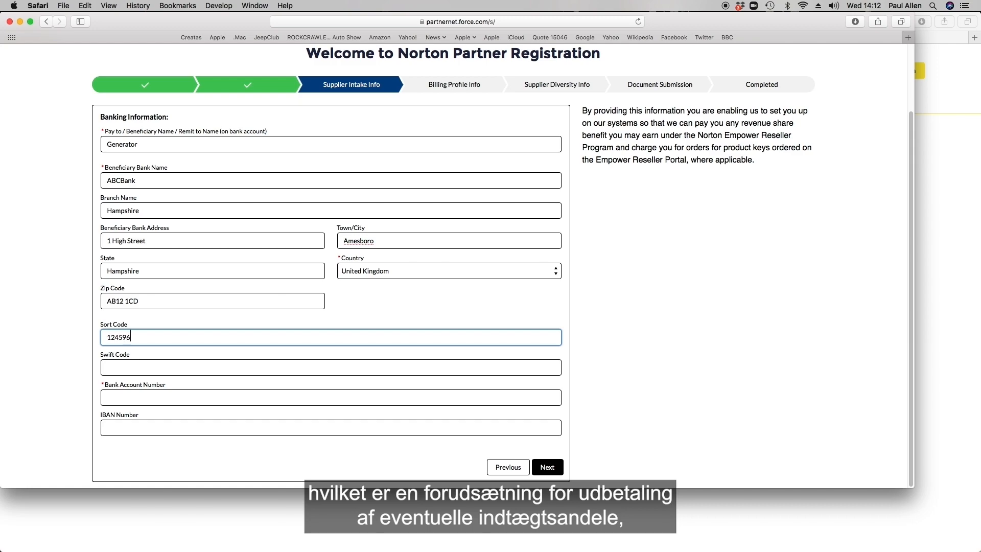
pyautogui.click(114, 397)
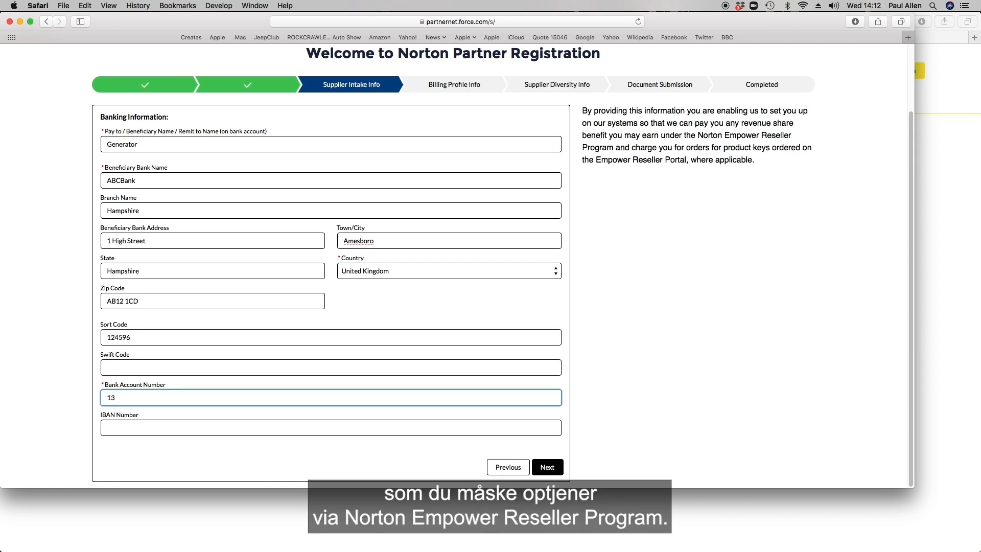
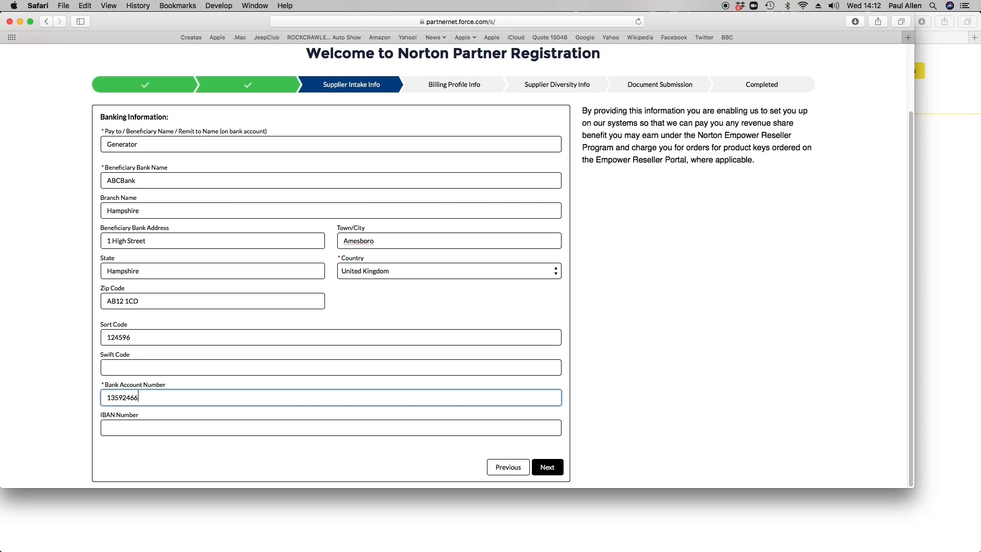
pyautogui.click(111, 427)
pyautogui.press('super+v')
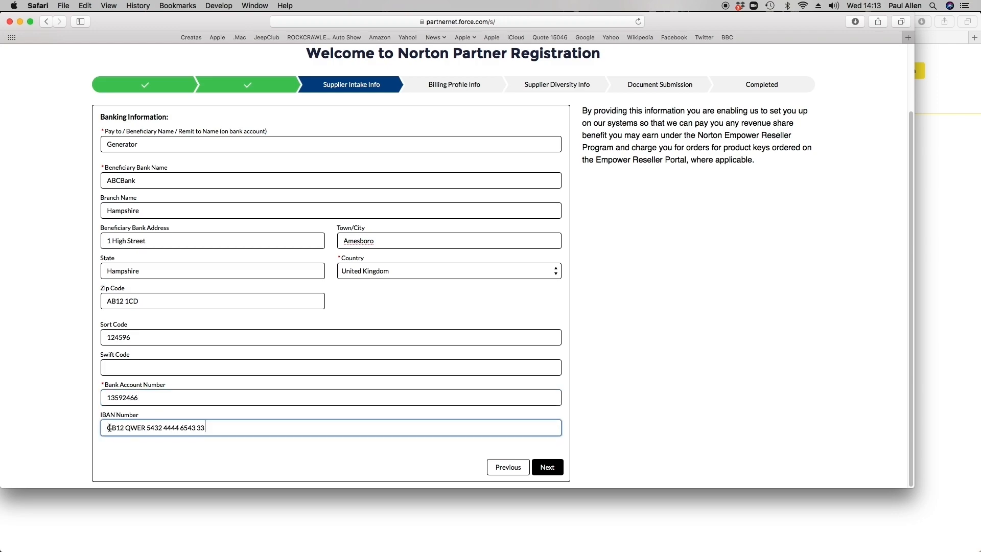
pyautogui.click(547, 467)
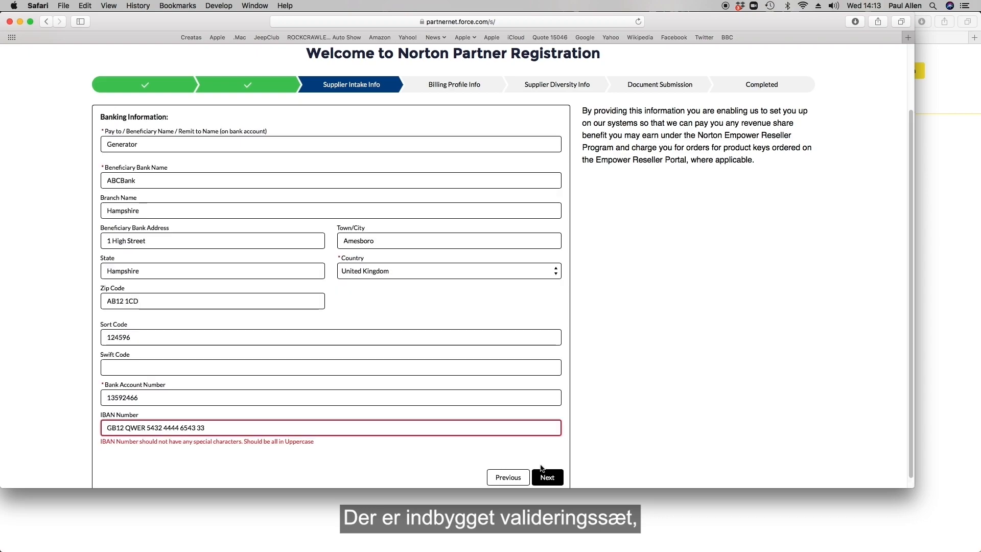
# Remove all spaces from the IBAN and resubmit the banking details
pyautogui.click(125, 428)
pyautogui.press('BackSpace')
pyautogui.click(147, 428)
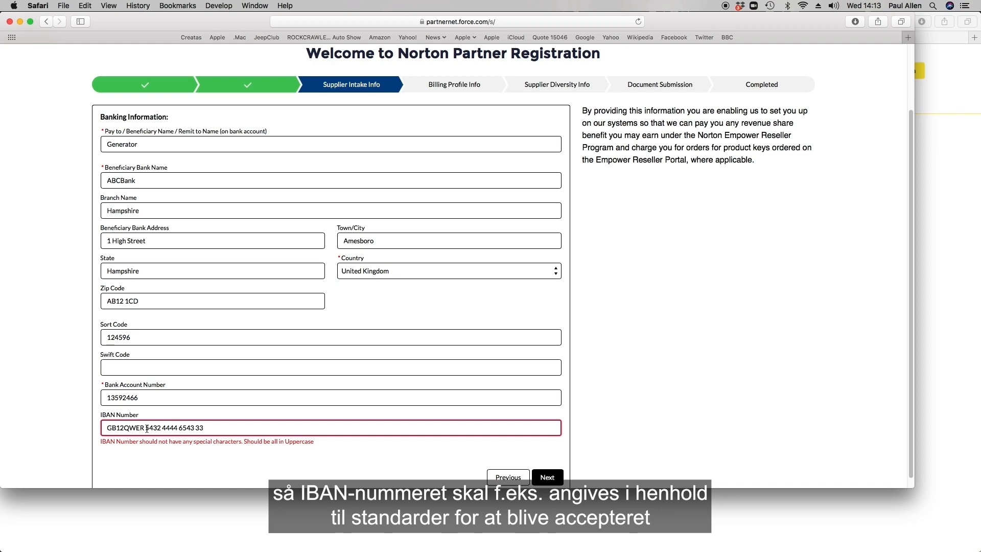
pyautogui.press('BackSpace')
pyautogui.click(162, 428)
pyautogui.press('BackSpace')
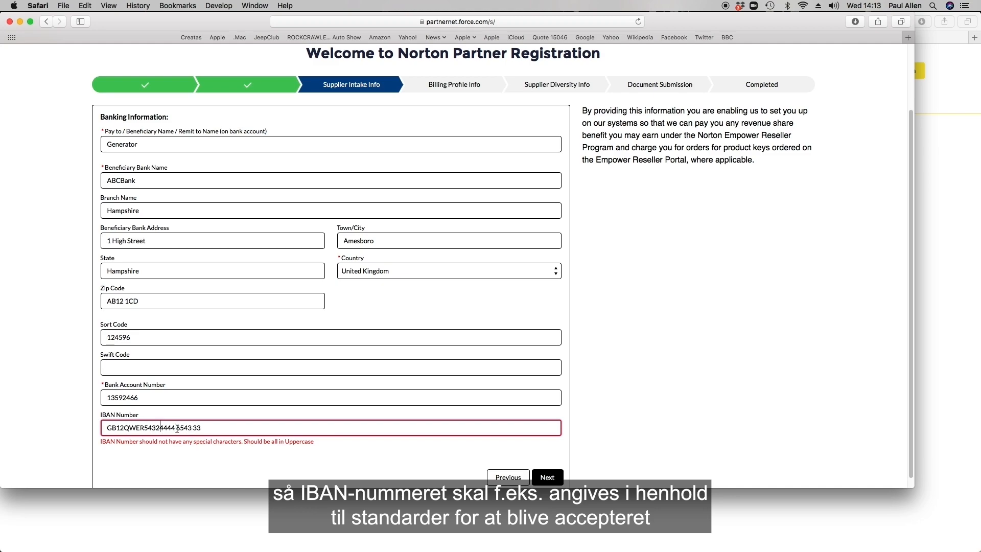
pyautogui.click(177, 428)
pyautogui.press('BackSpace')
pyautogui.click(191, 428)
pyautogui.press('BackSpace')
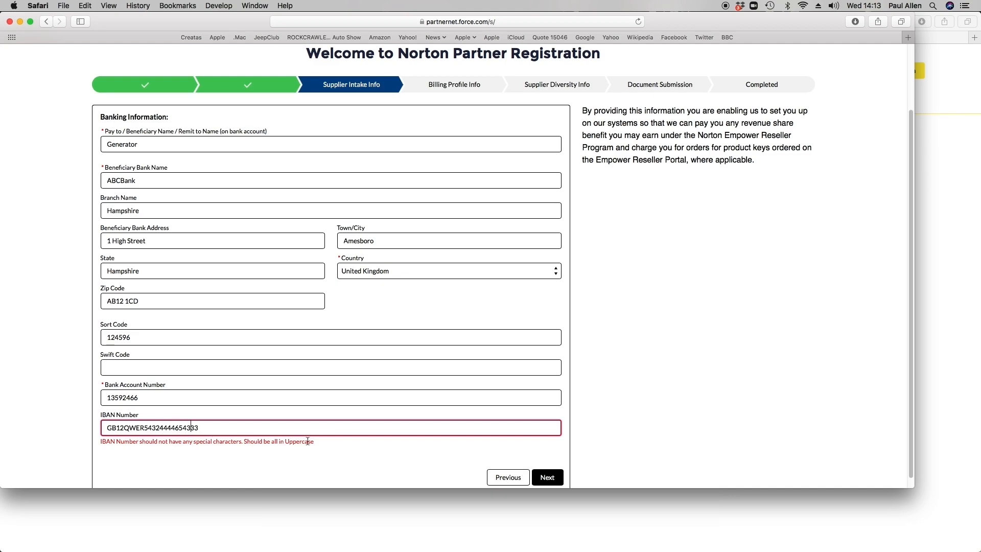
pyautogui.click(546, 476)
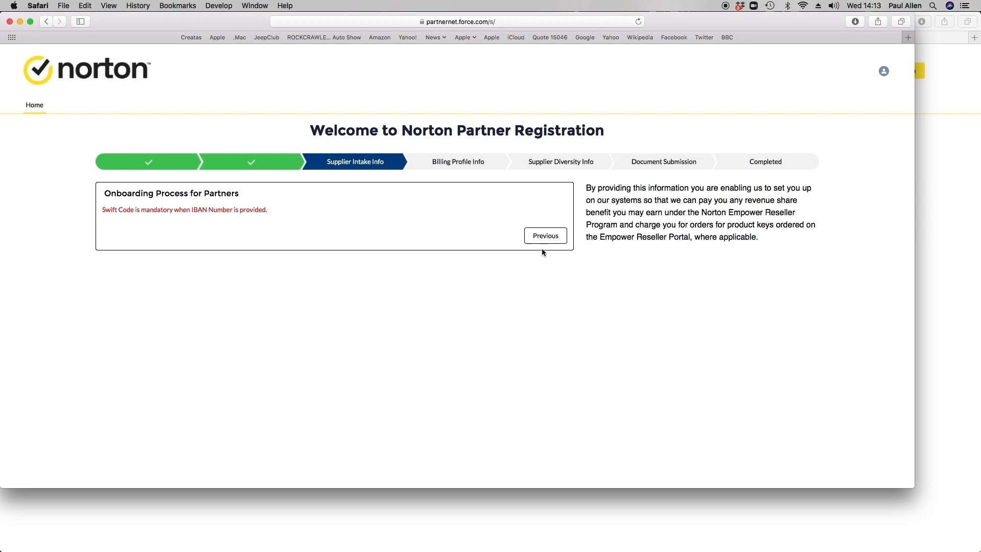
# Go back to the banking form, enter Swift code QWERGB2L, and submit again
pyautogui.click(545, 236)
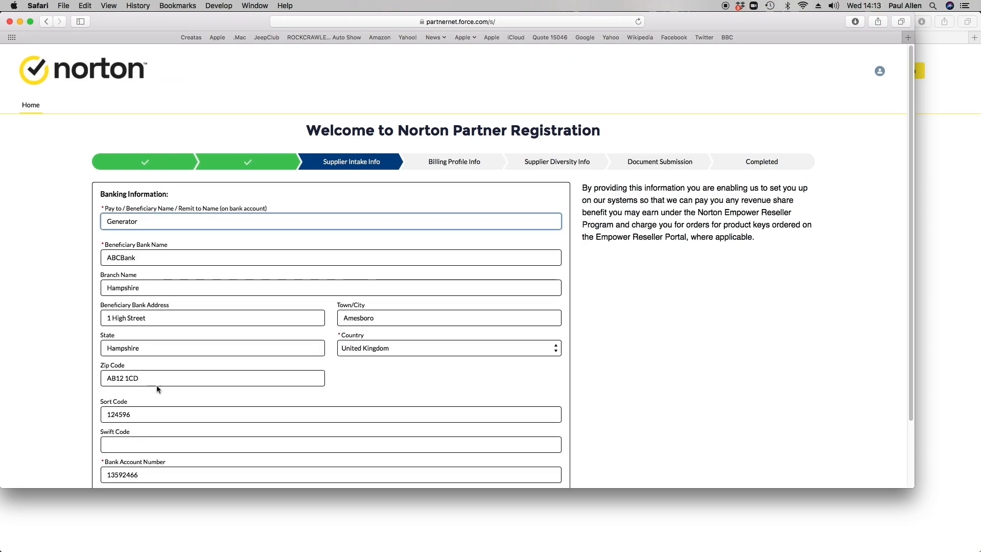
pyautogui.click(112, 444)
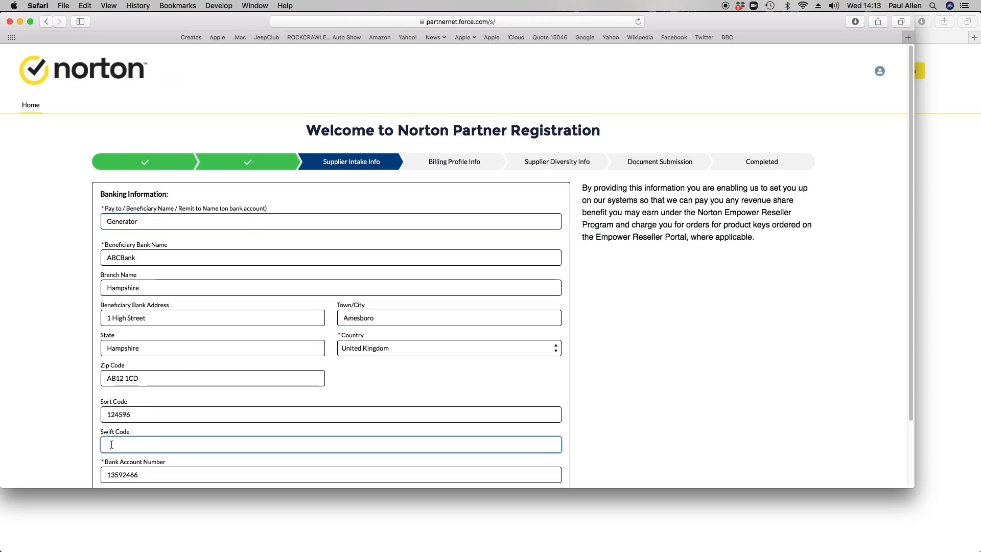
pyautogui.write('QWER')
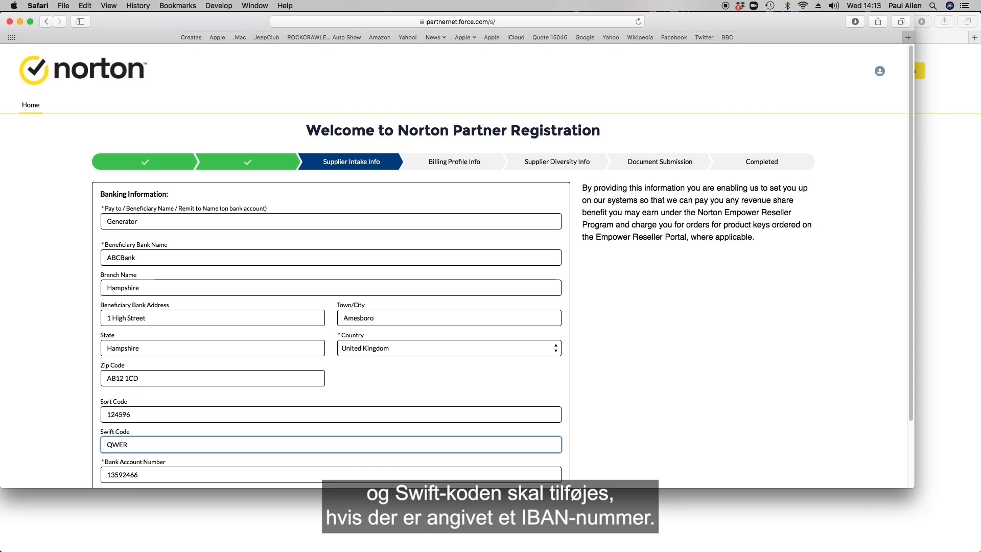
pyautogui.write('GB2L')
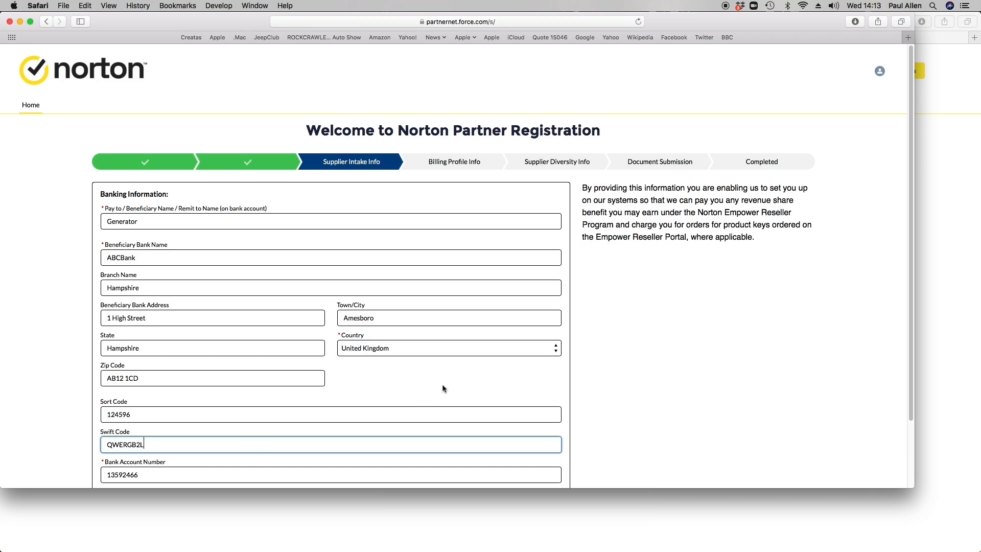
pyautogui.scroll(-3, 474, 389)
pyautogui.click(547, 467)
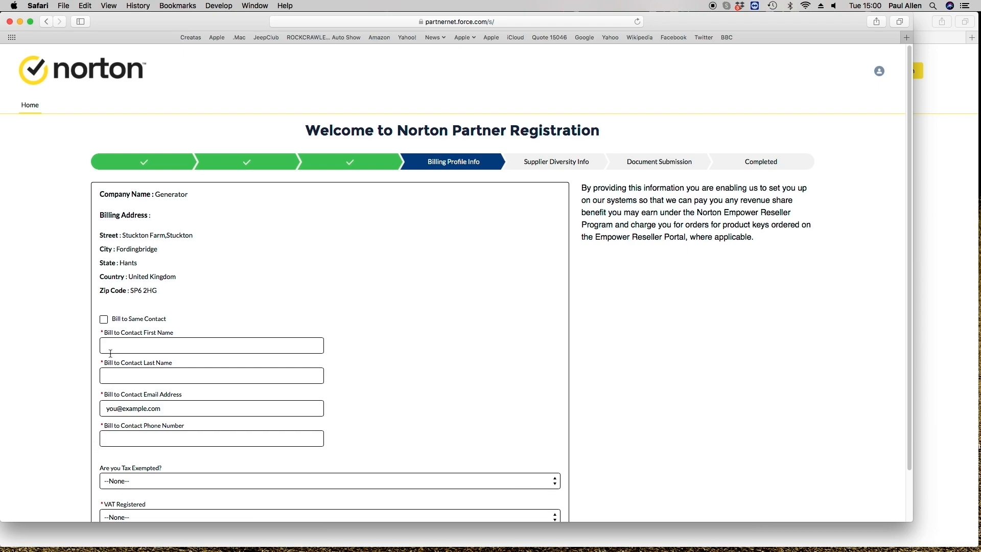
# Tick 'Bill to Same Contact' so billing uses the partner's main contact
pyautogui.click(105, 319)
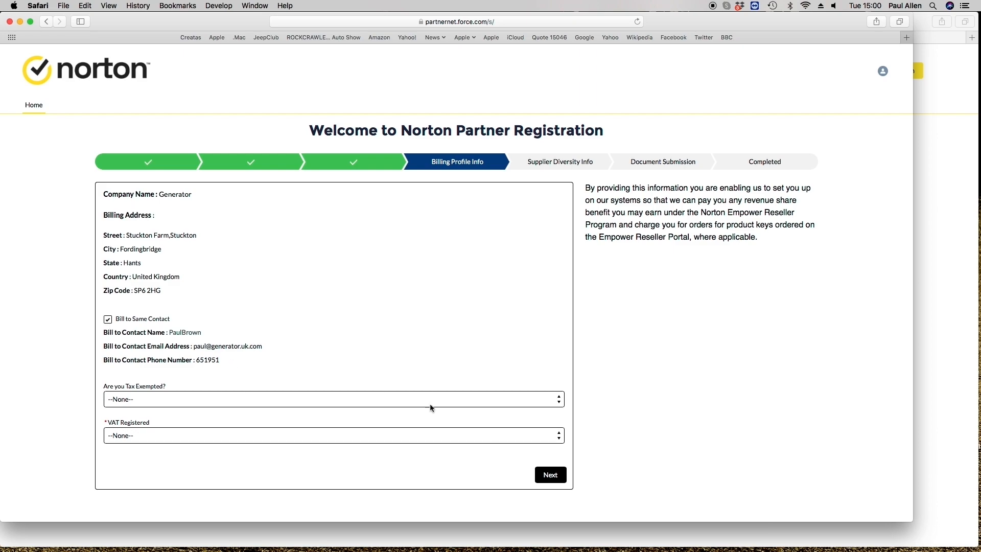
pyautogui.click(560, 404)
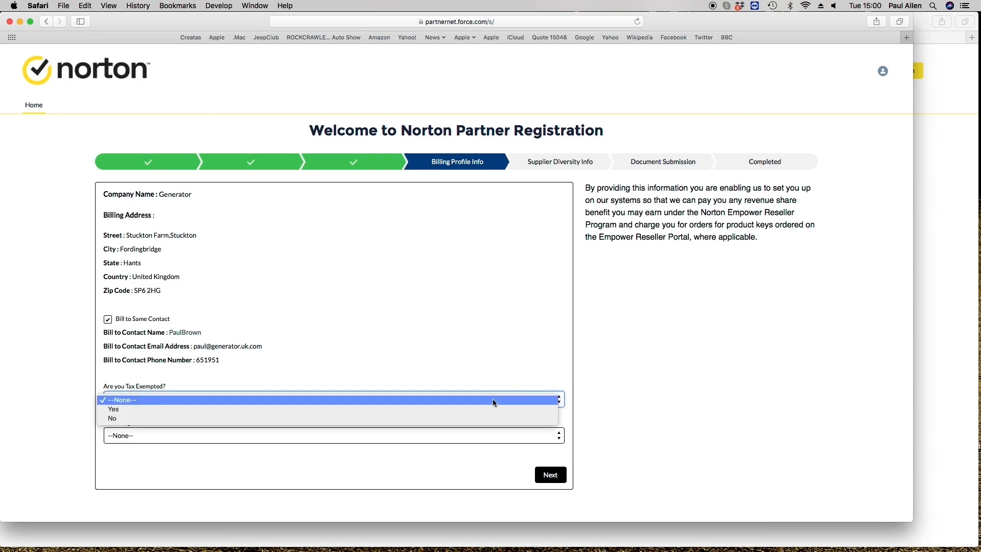
pyautogui.click(129, 410)
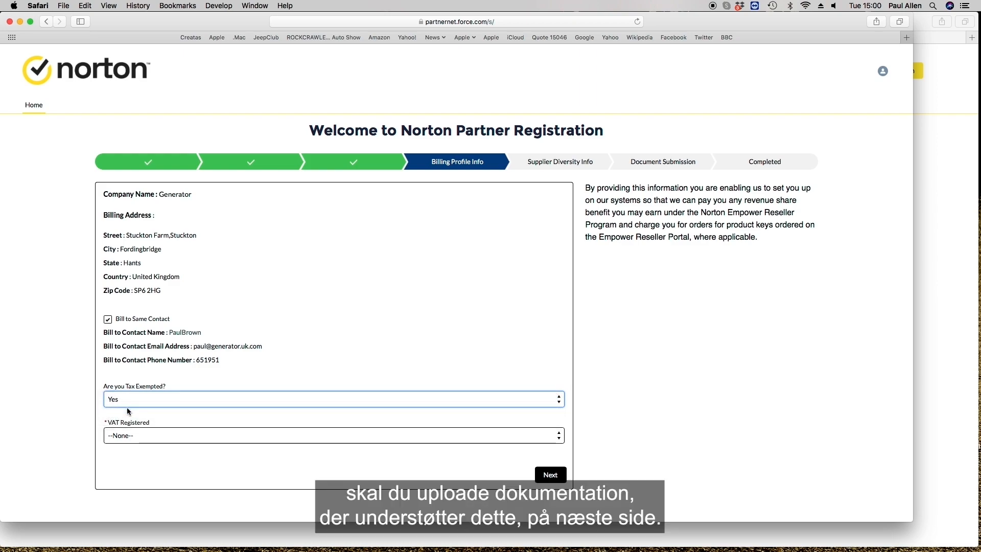
pyautogui.click(560, 441)
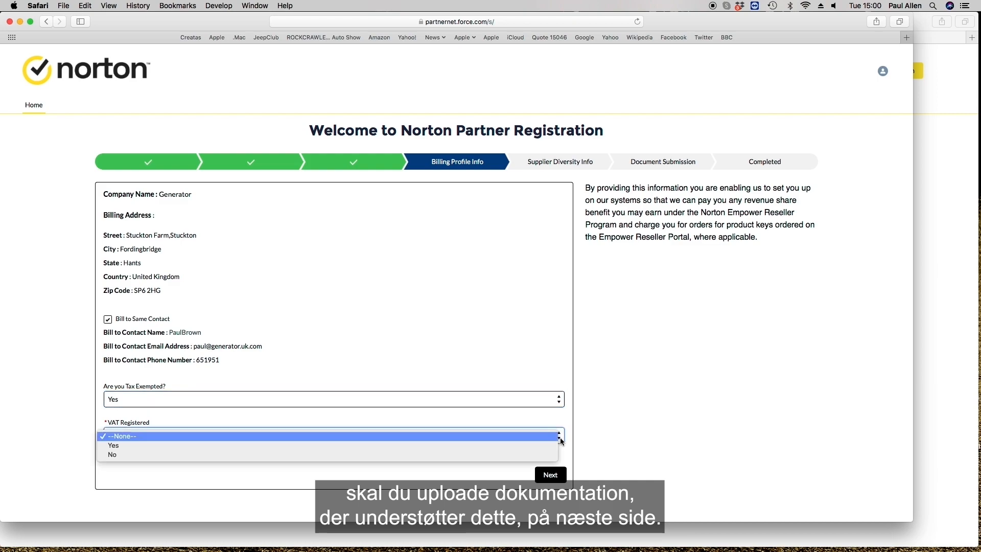
pyautogui.click(113, 446)
pyautogui.click(113, 467)
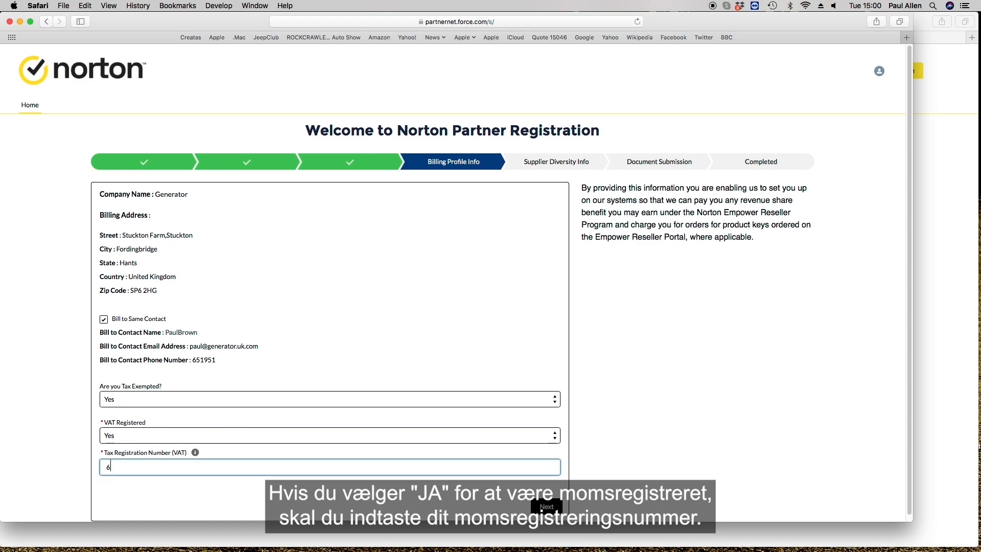
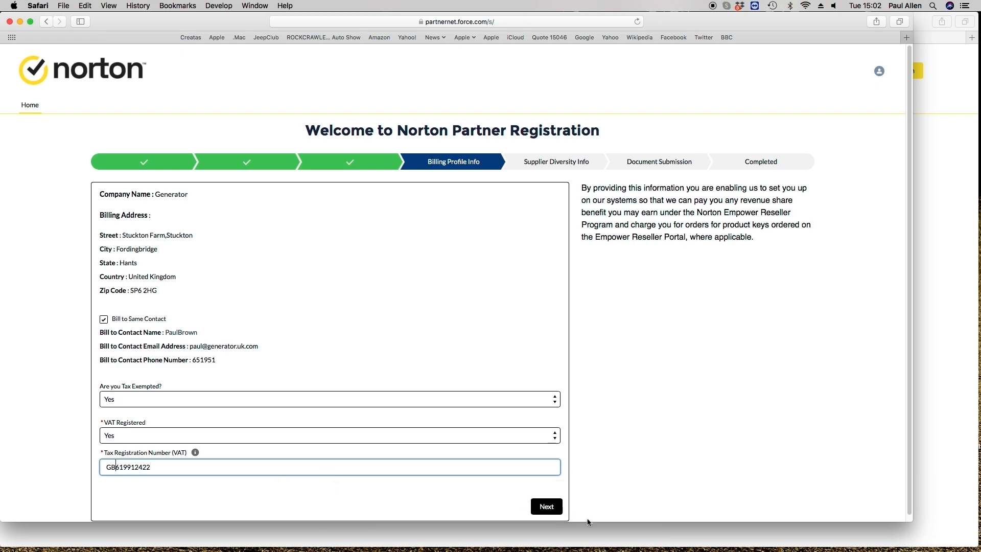
pyautogui.click(546, 506)
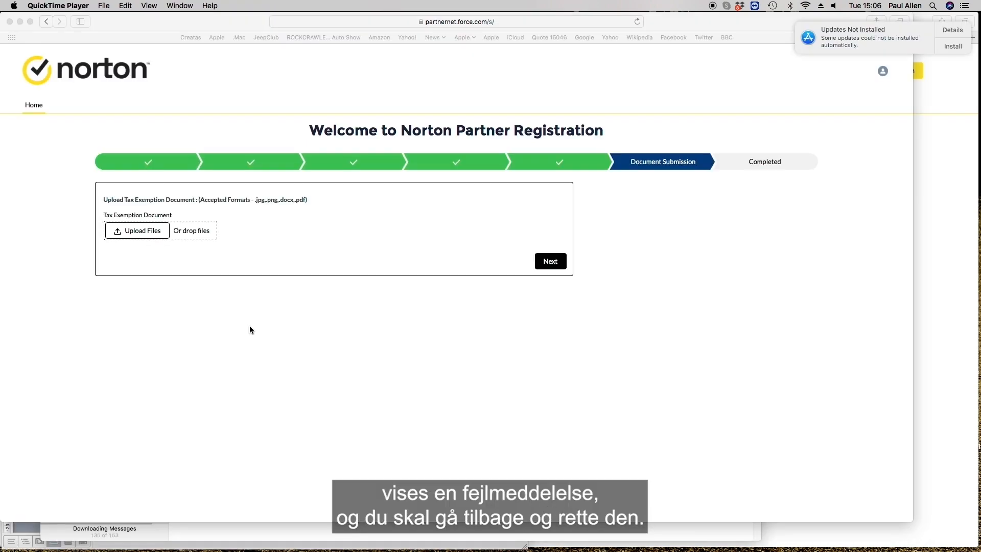
# Upload Tax Exemption Document.docx from Current_Jobs_DS > Generator Job Files and finish with Done
pyautogui.click(142, 233)
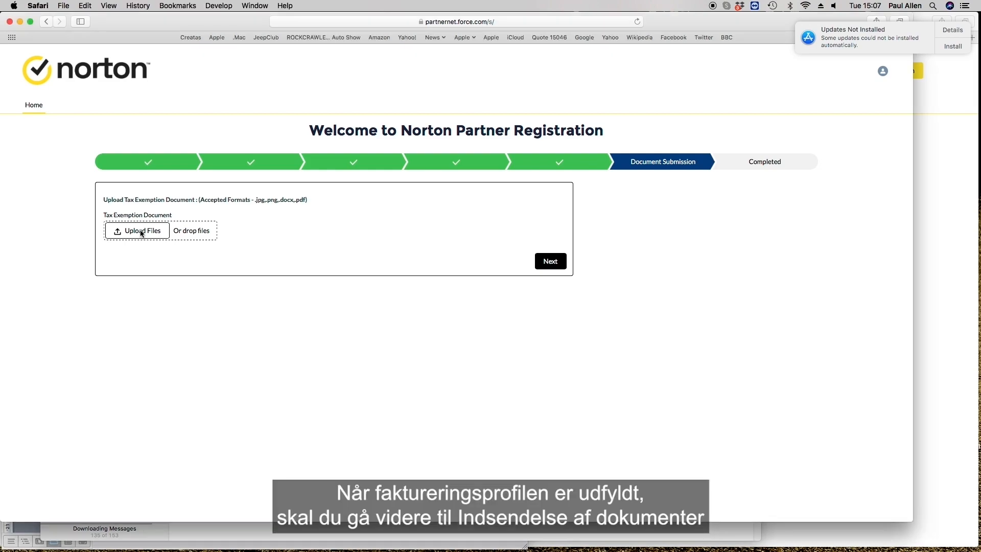
pyautogui.click(142, 234)
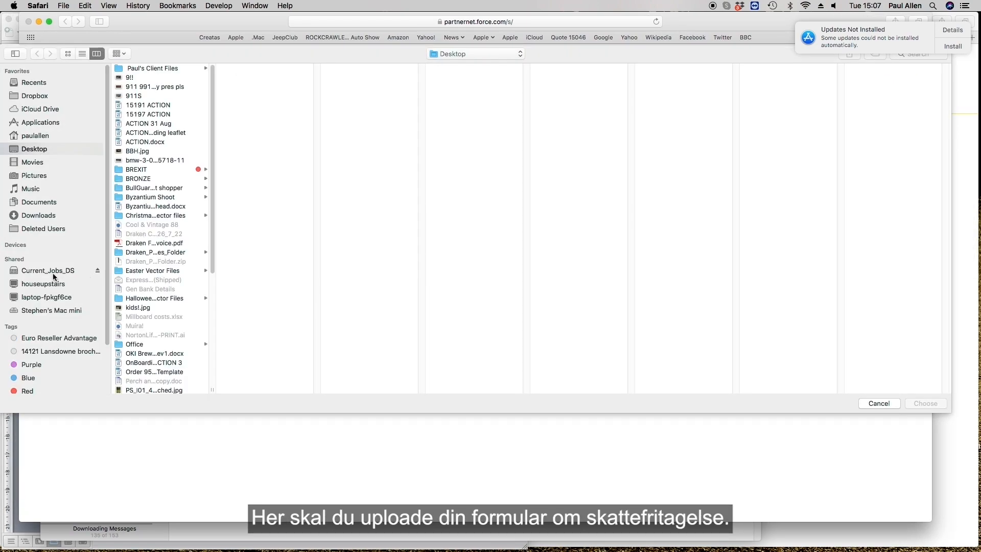
pyautogui.click(57, 270)
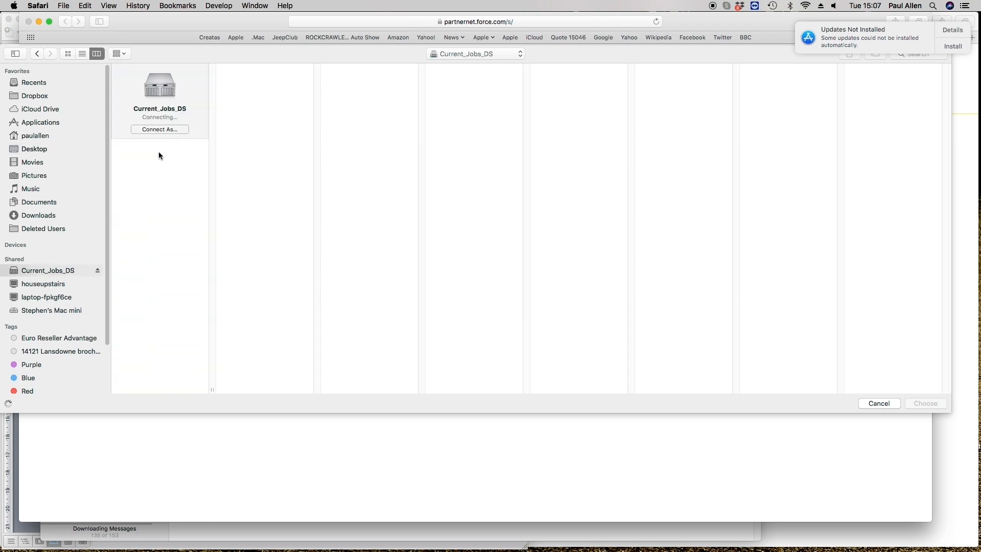
pyautogui.click(154, 146)
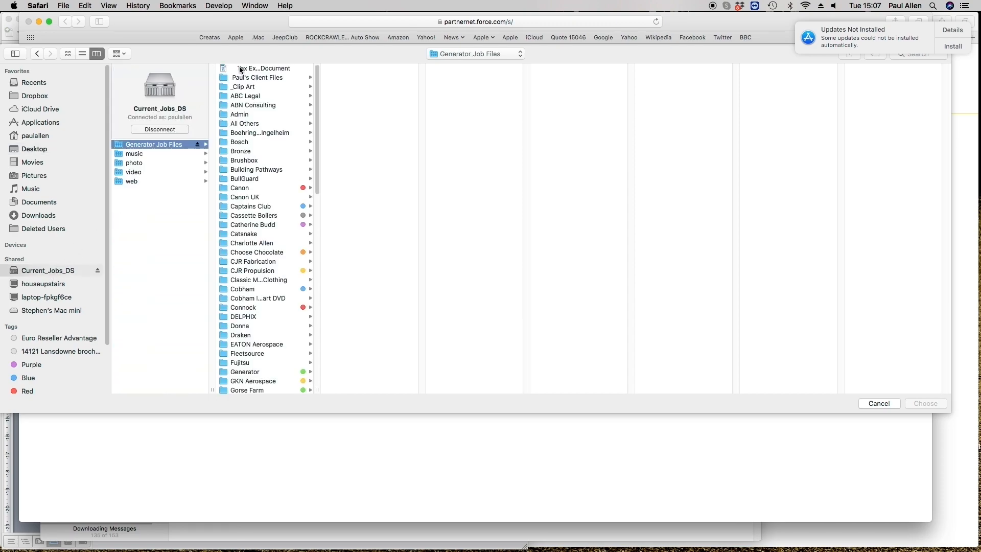
pyautogui.doubleClick(239, 67)
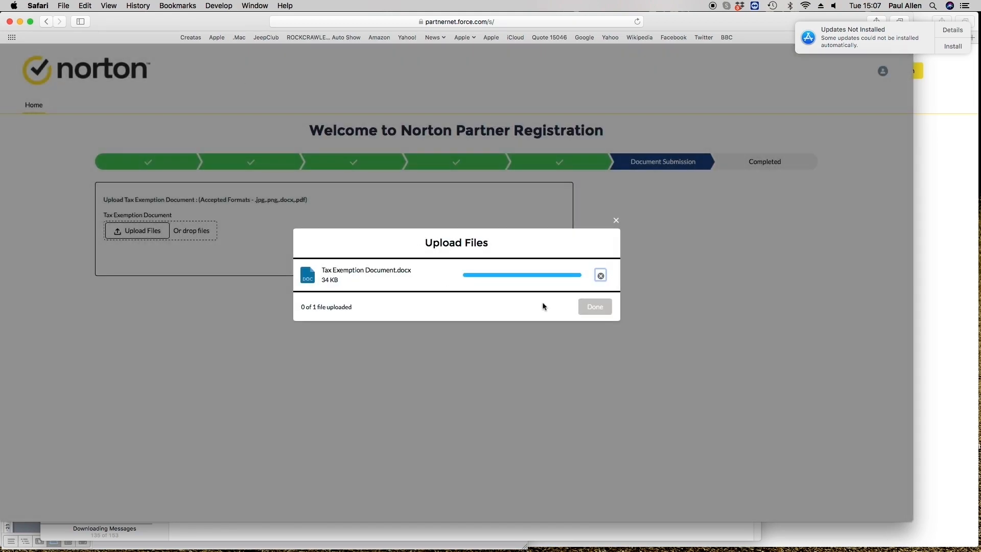
pyautogui.click(594, 308)
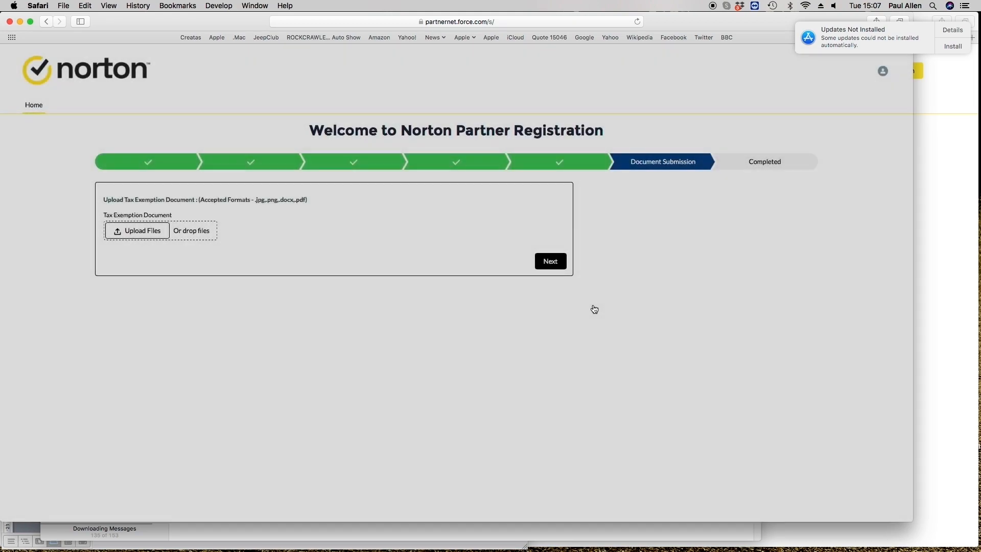
# Continue past the upload step and confirm Tax Exemption Document in the Uploaded Files summary
pyautogui.click(550, 261)
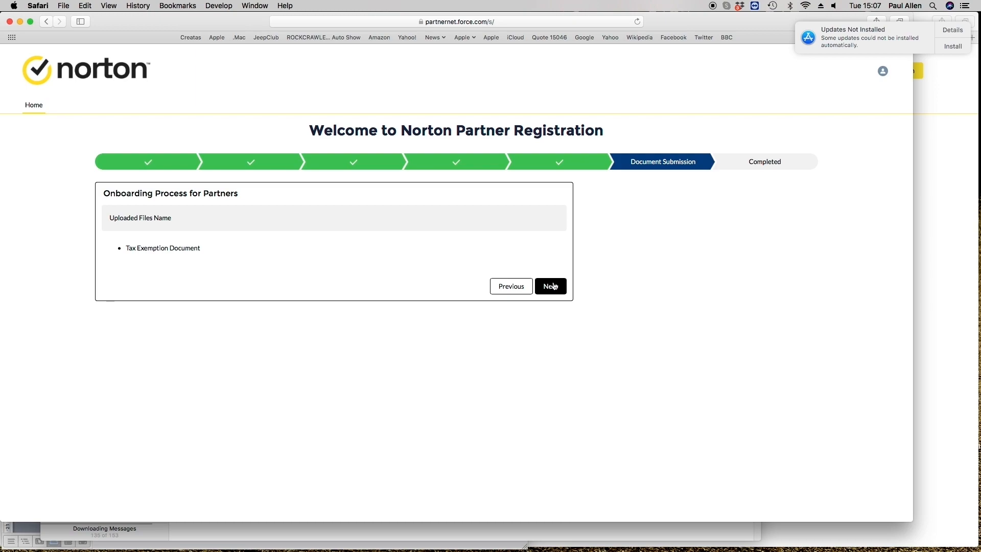
pyautogui.click(551, 287)
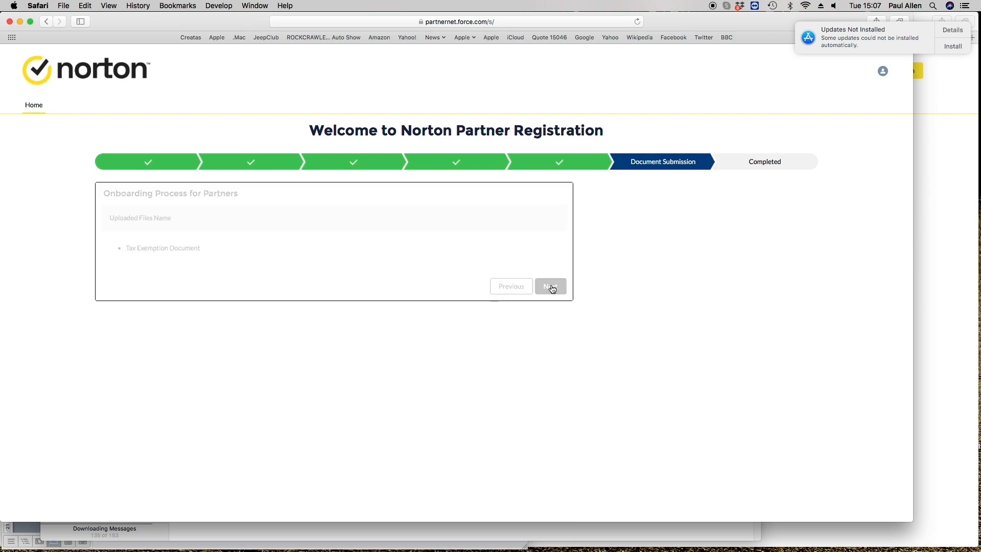